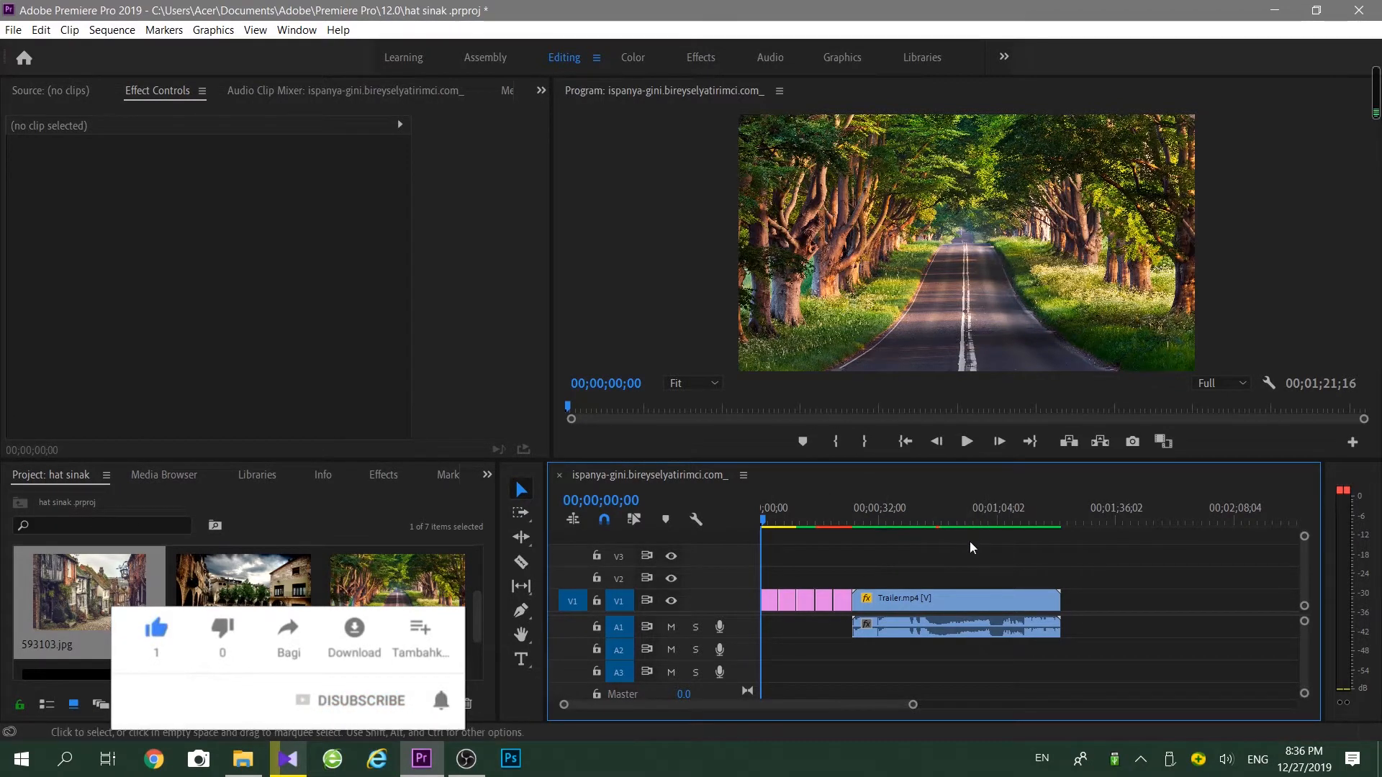
Scale the XGbwZnb.jpg planet image clip up to 204 so it fills the frame
scroll(471, 612, up, 3)
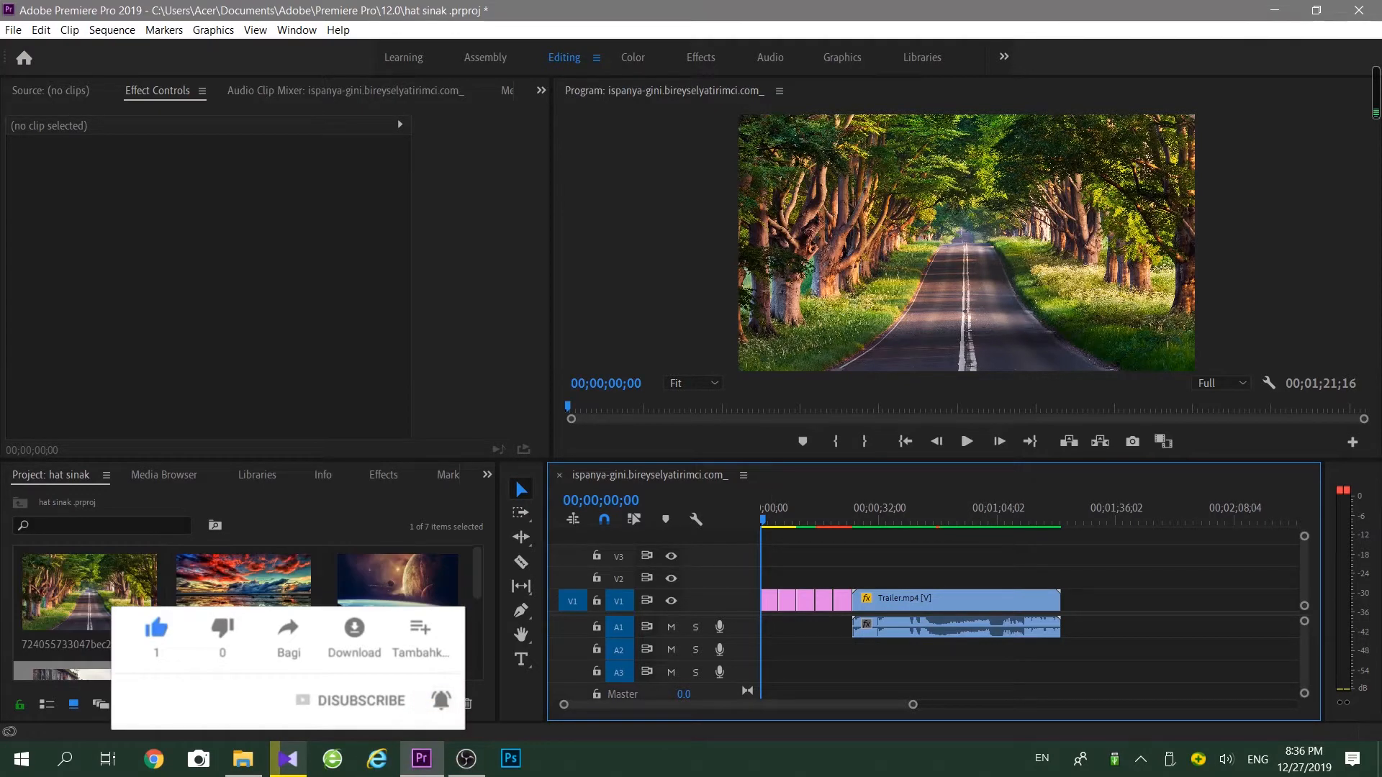
mouse_move(760, 524)
mouse_down()
mouse_move(844, 534)
mouse_move(758, 543)
mouse_up()
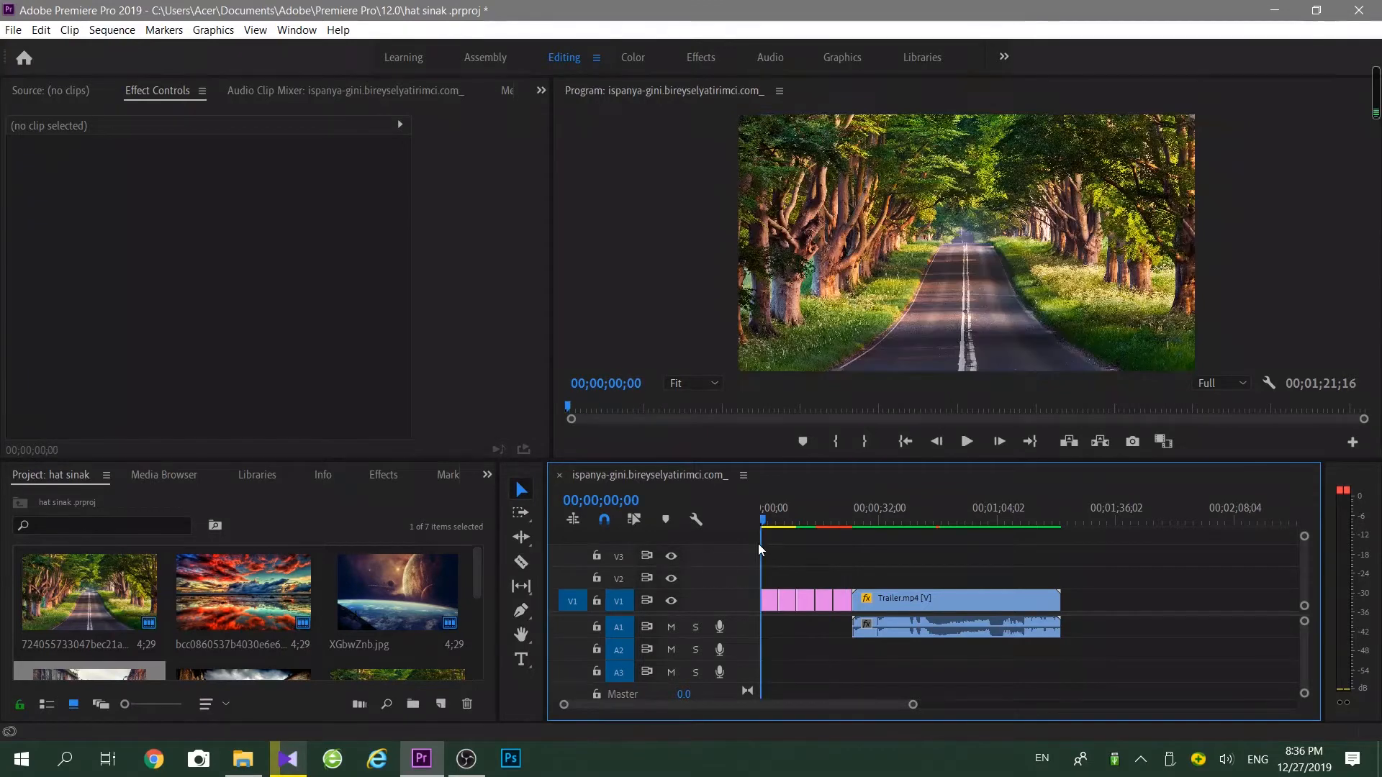
drag(767, 524, 790, 524)
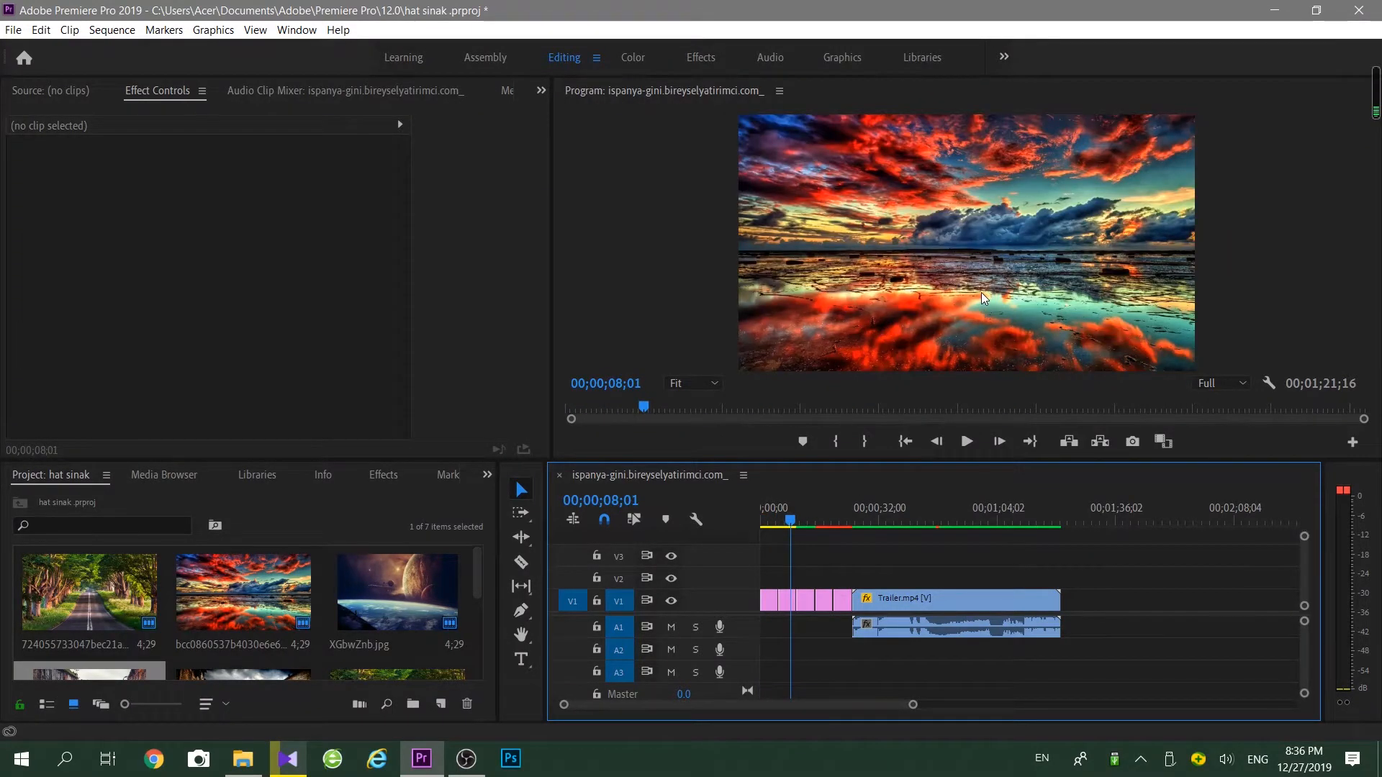
mouse_move(794, 511)
mouse_down()
mouse_move(794, 524)
mouse_move(846, 529)
mouse_move(798, 525)
mouse_up()
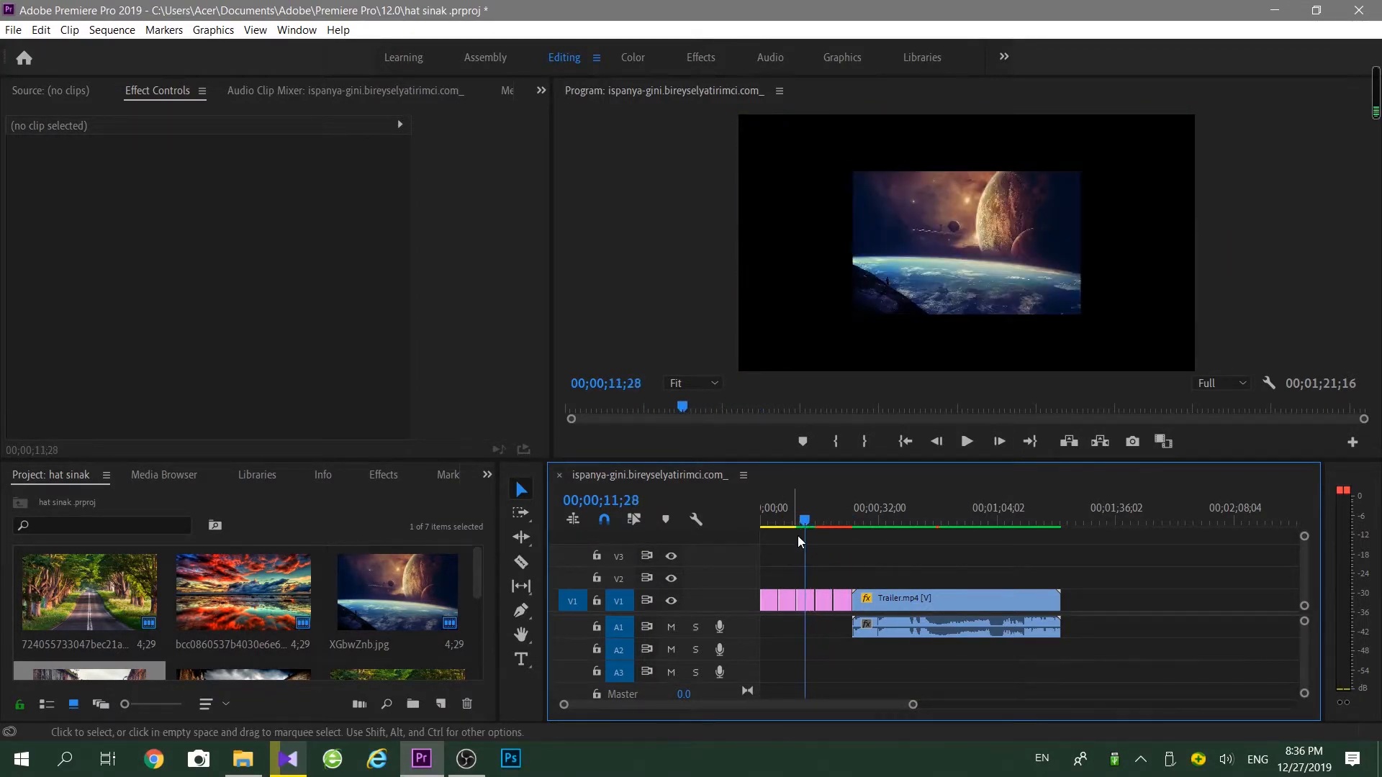
click(808, 602)
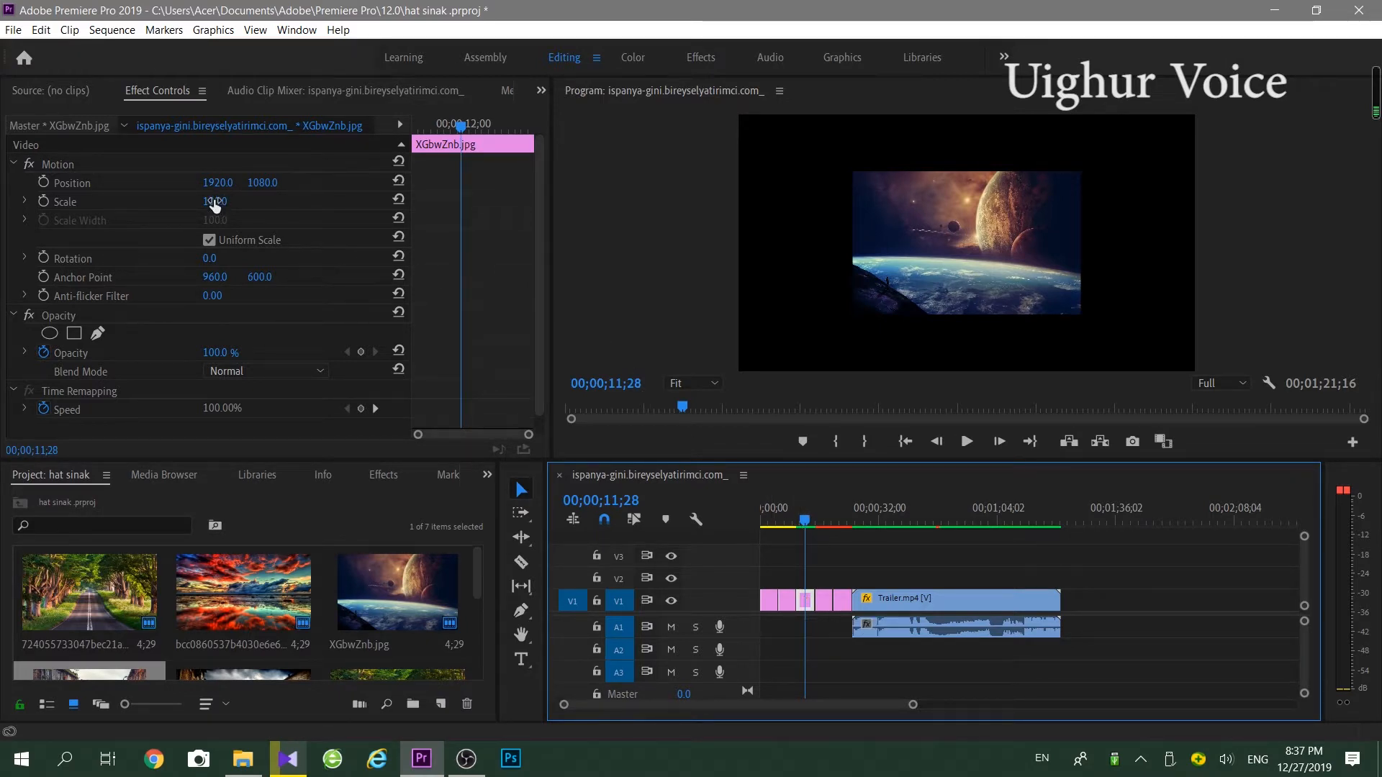
drag(211, 207, 285, 206)
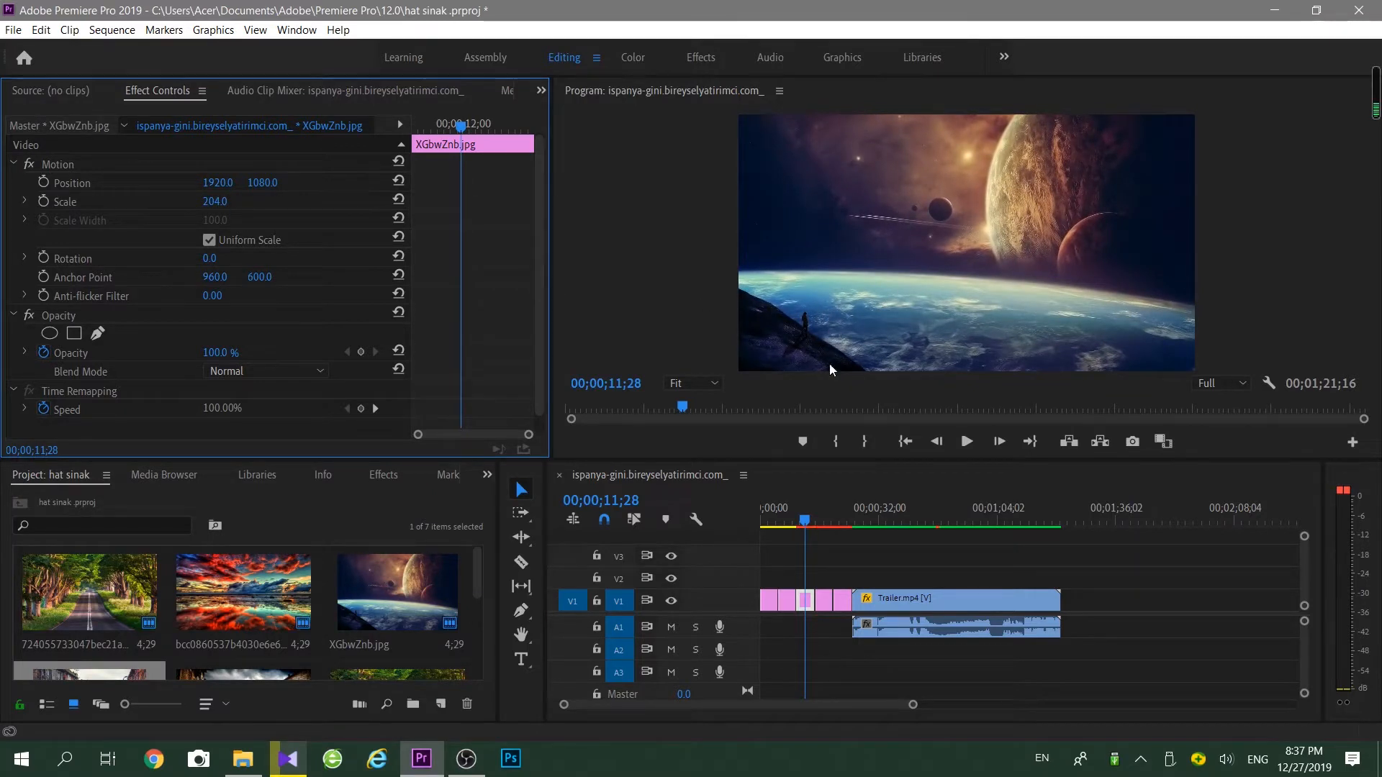
click(874, 547)
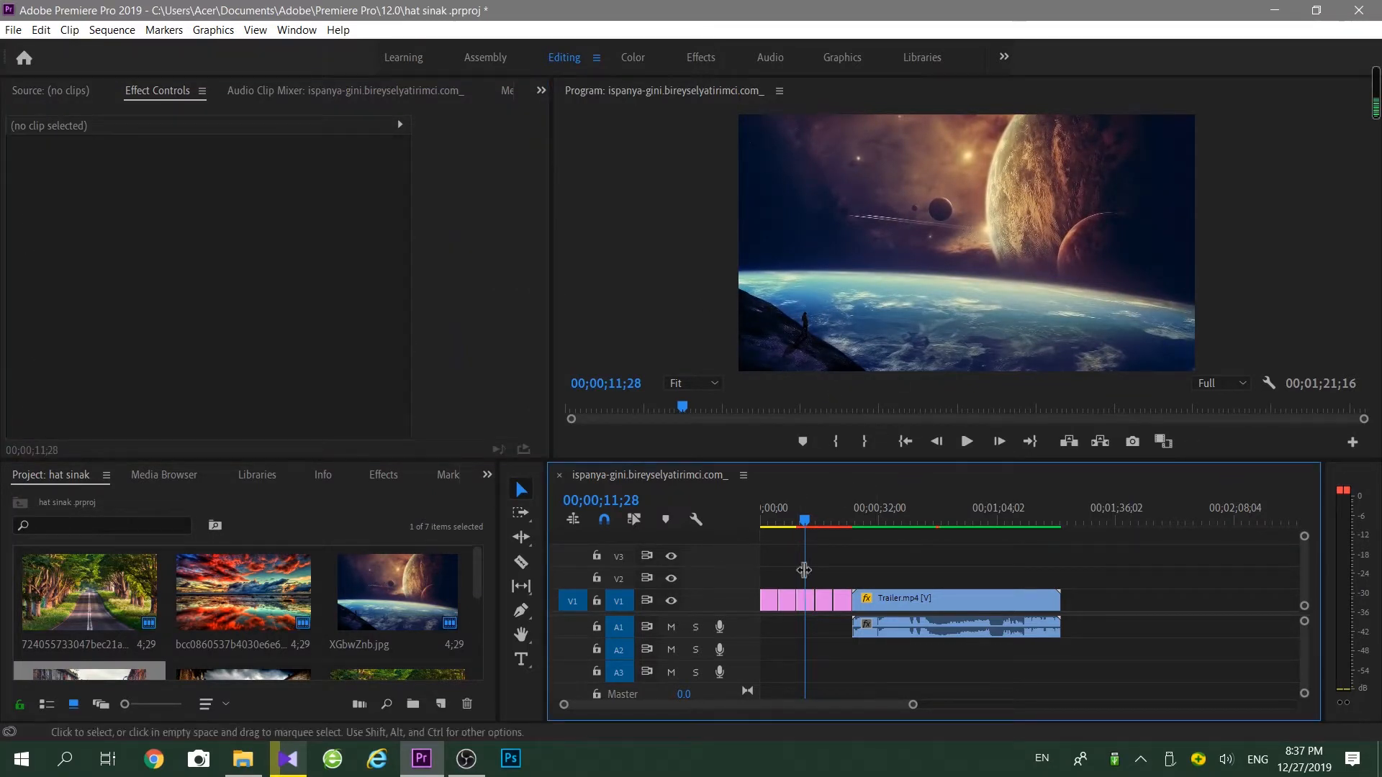
click(805, 599)
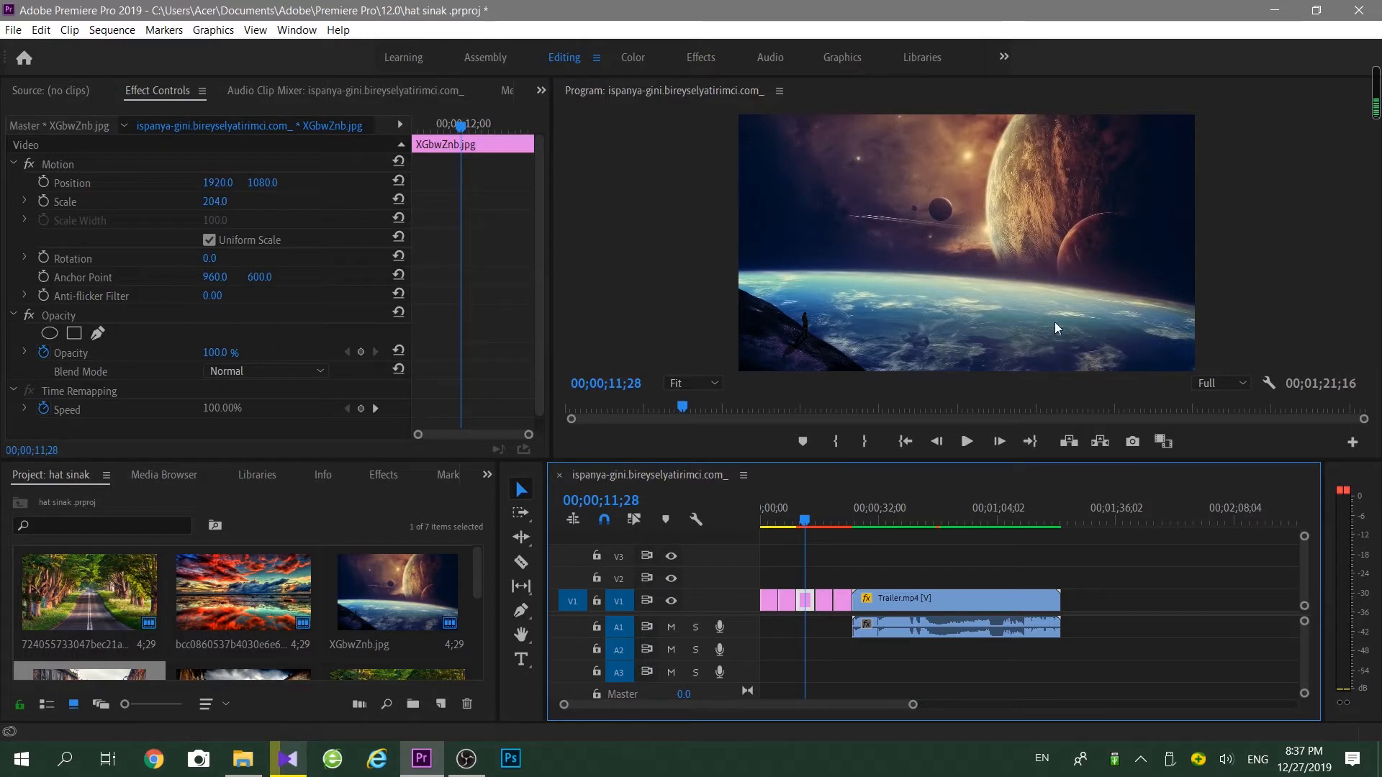
Scale the ispanya-gini town square clip, the fourth image in the sequence, to 201 so it fills the frame
drag(806, 521, 819, 527)
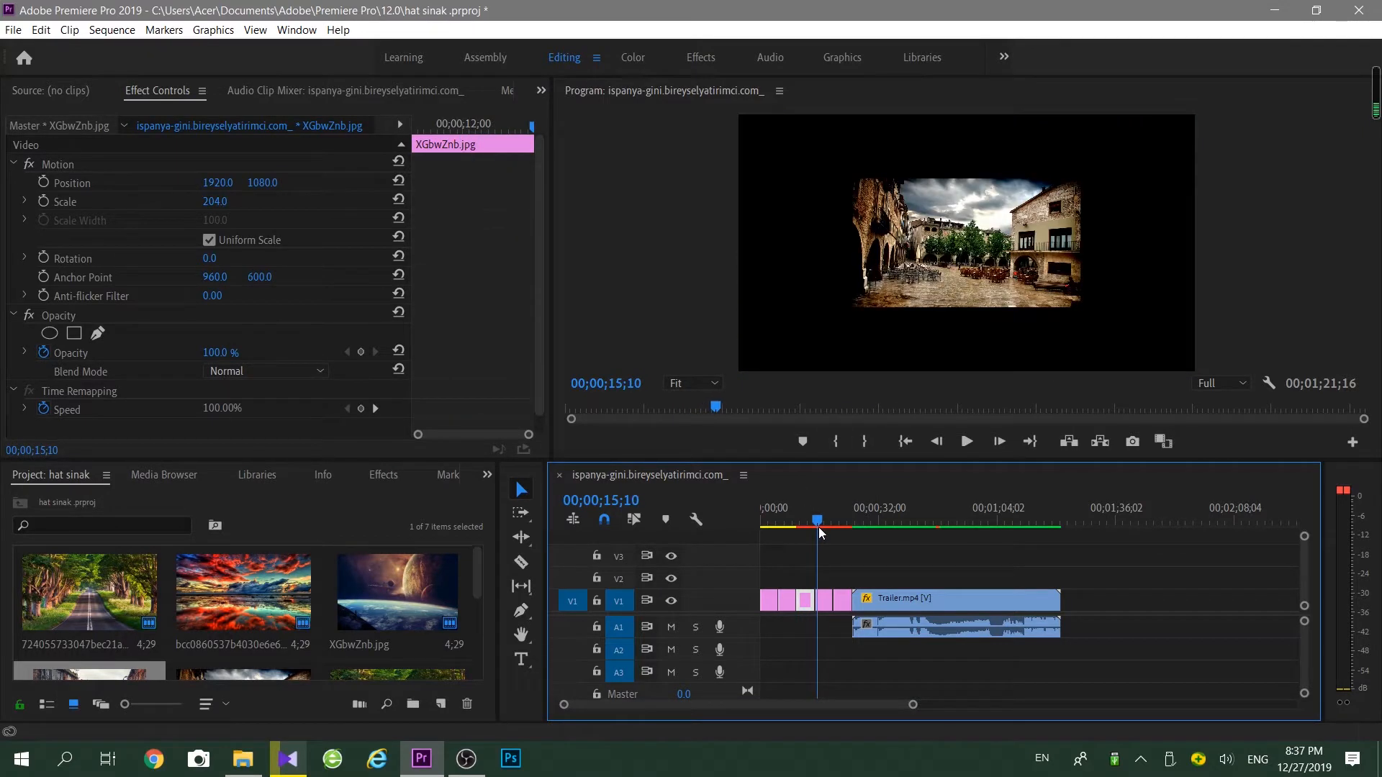
click(824, 600)
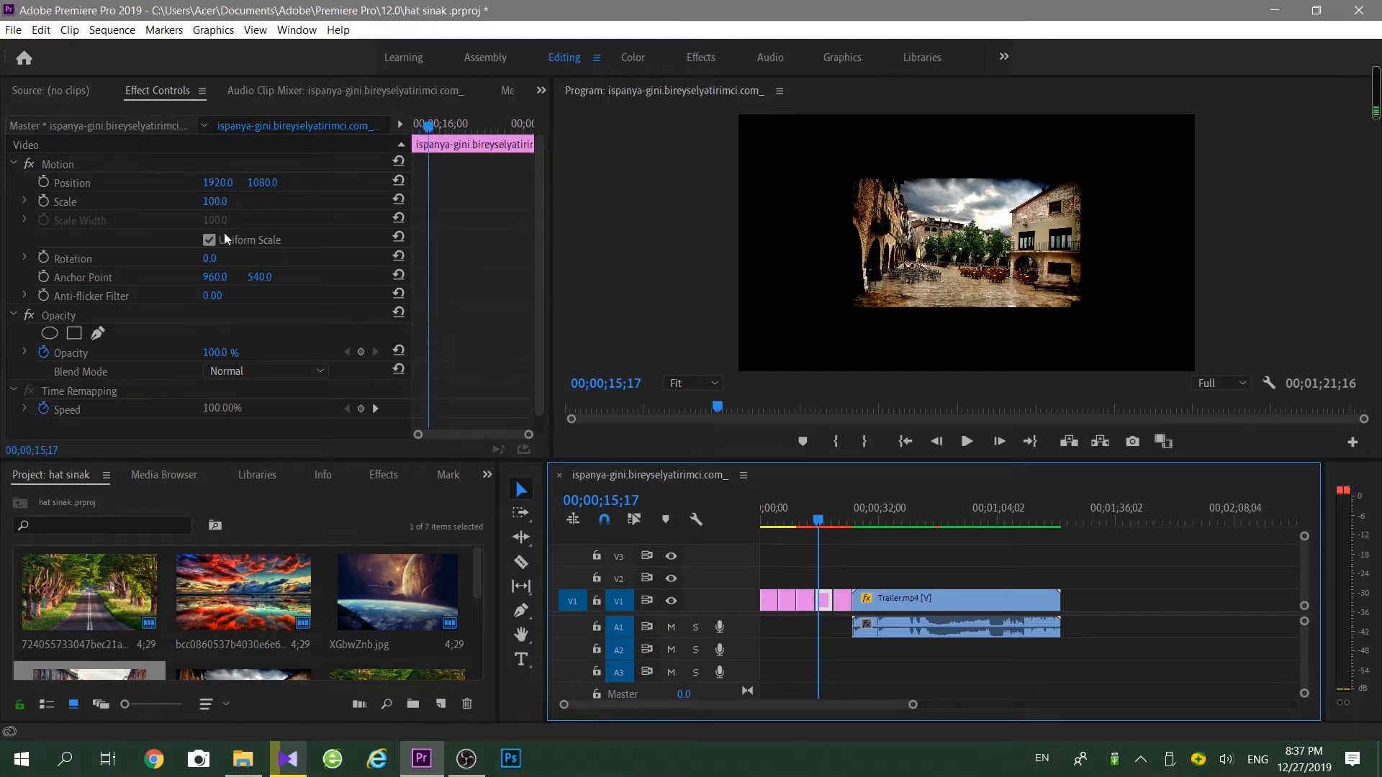
drag(209, 208, 279, 208)
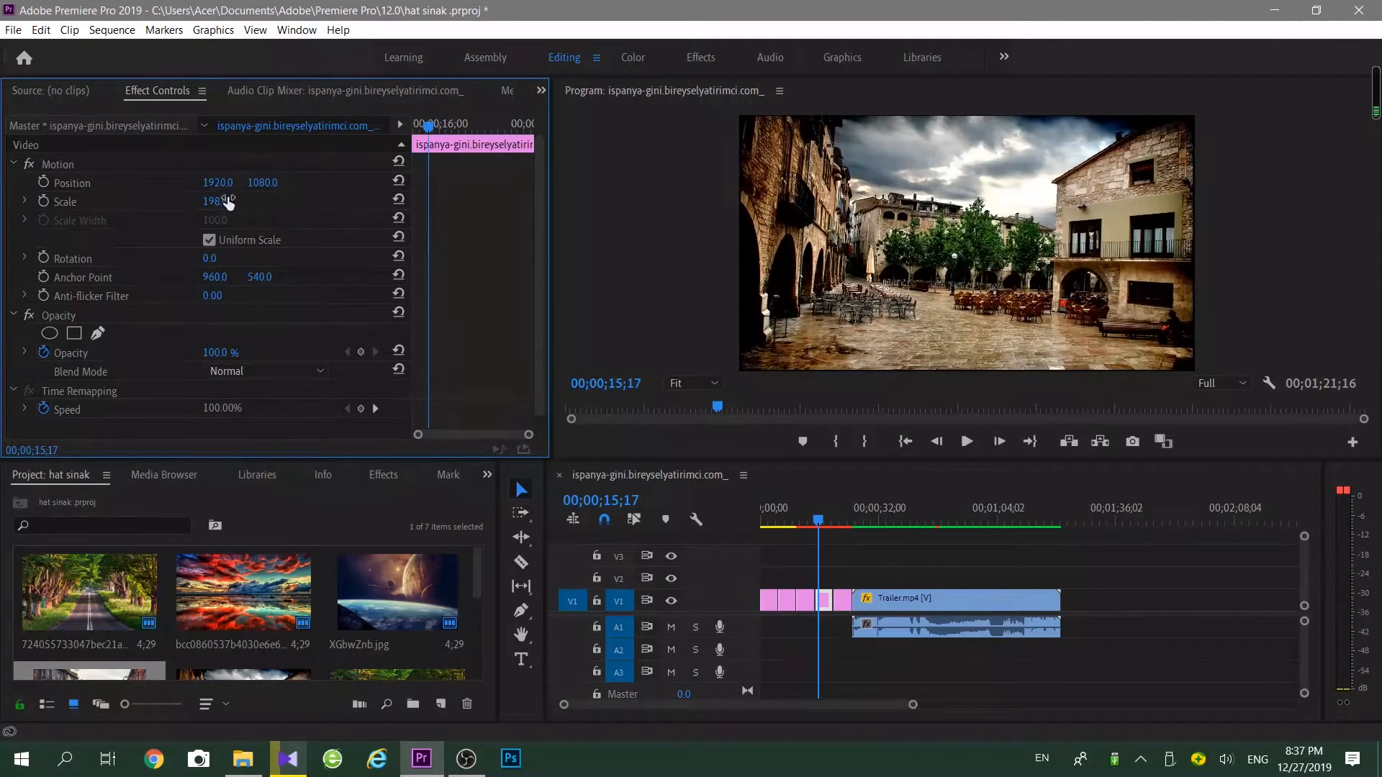
click(229, 202)
text(238)
key(Return)
drag(215, 202, 222, 202)
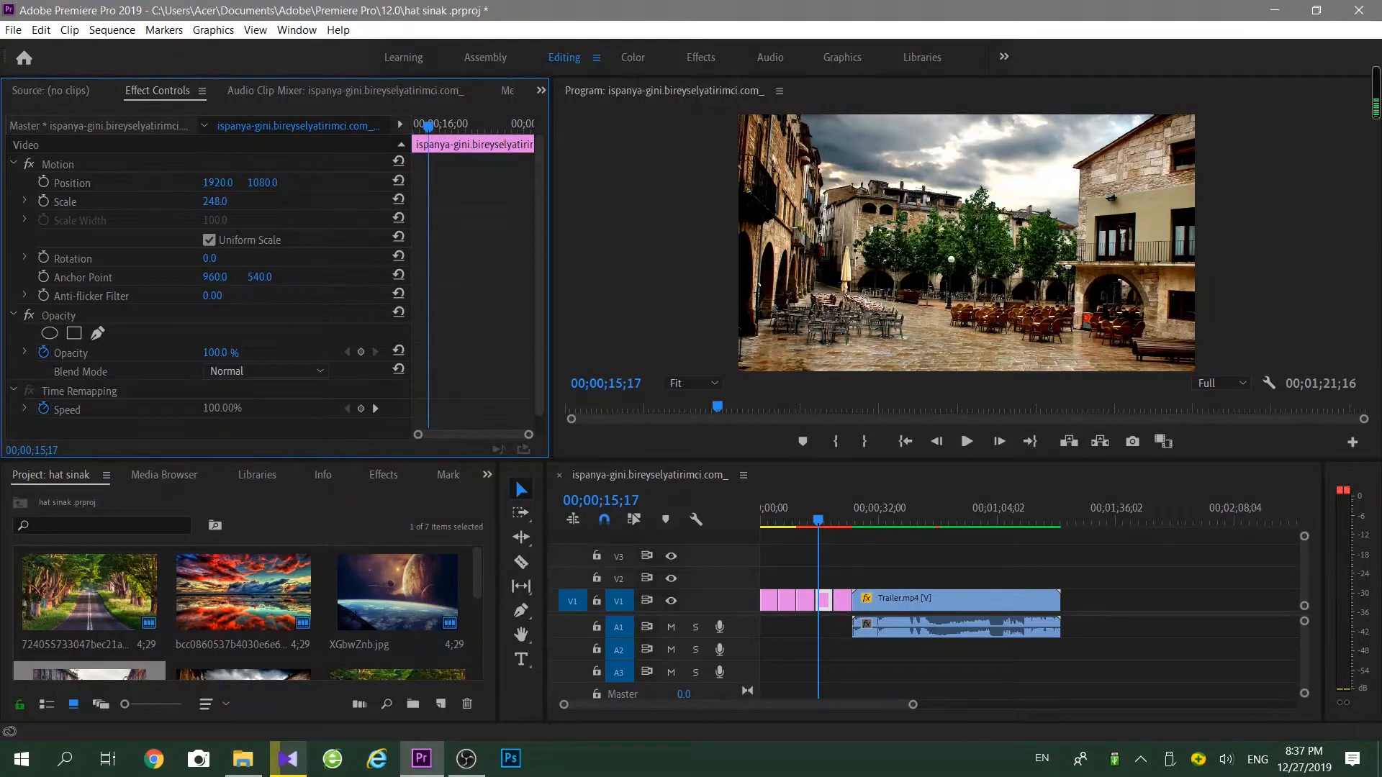
drag(223, 202, 188, 202)
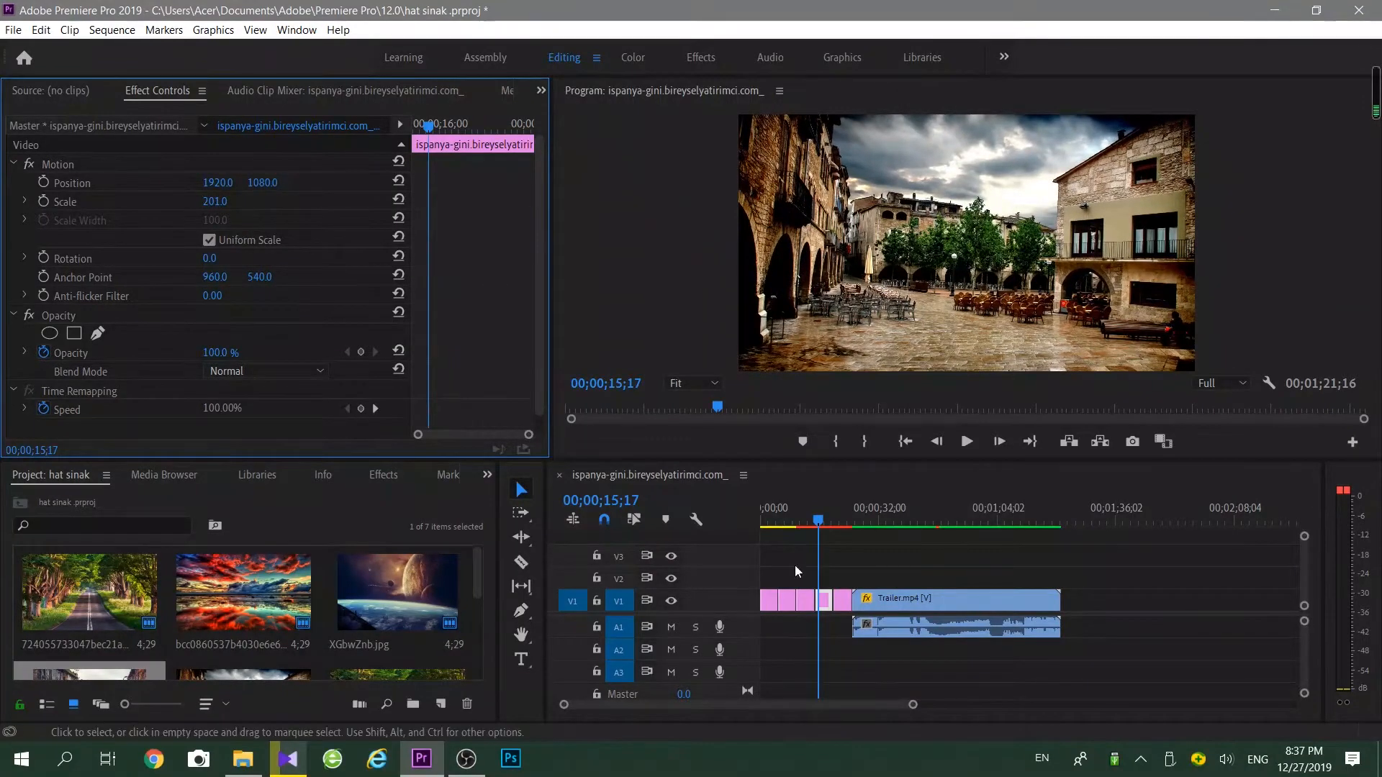
Scale the 593103.jpg street image clip up to 202 so it fills the frame
drag(816, 517, 840, 524)
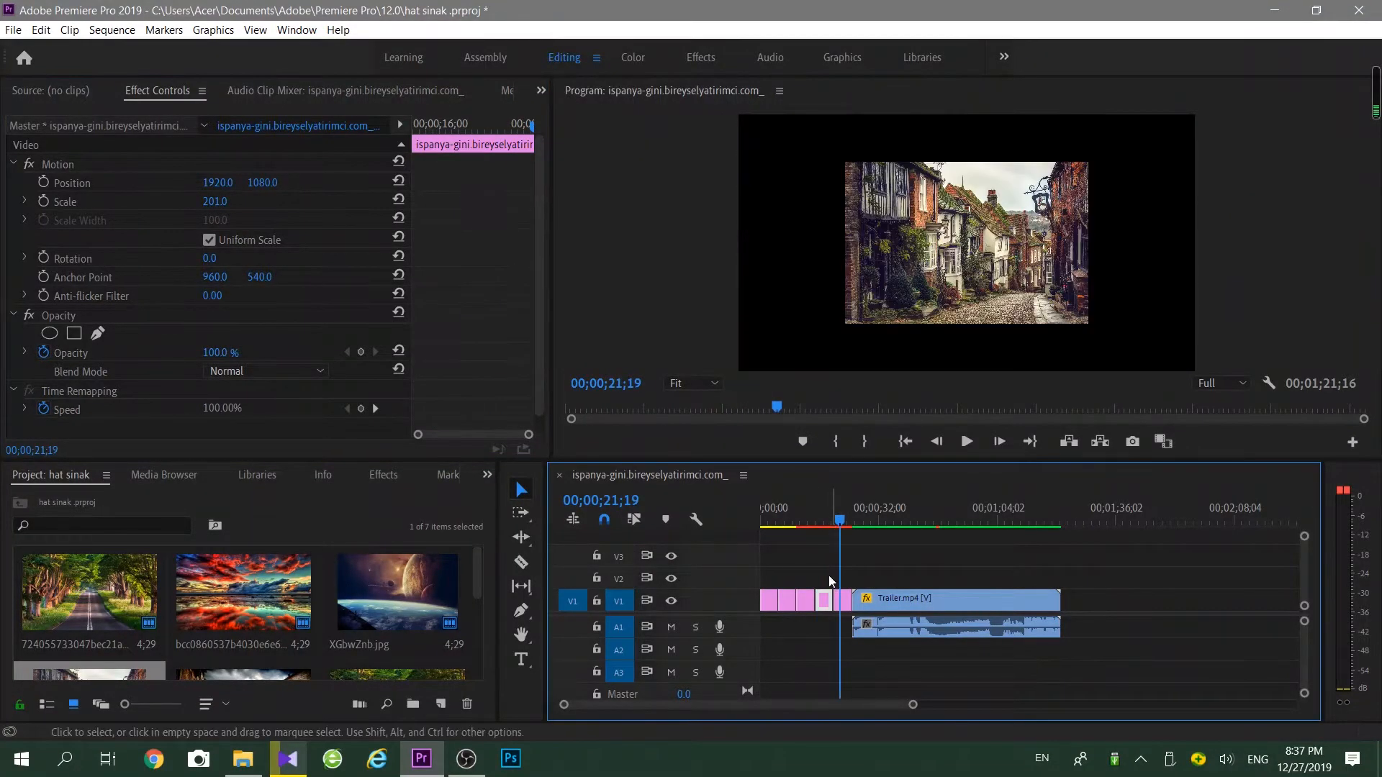
click(843, 601)
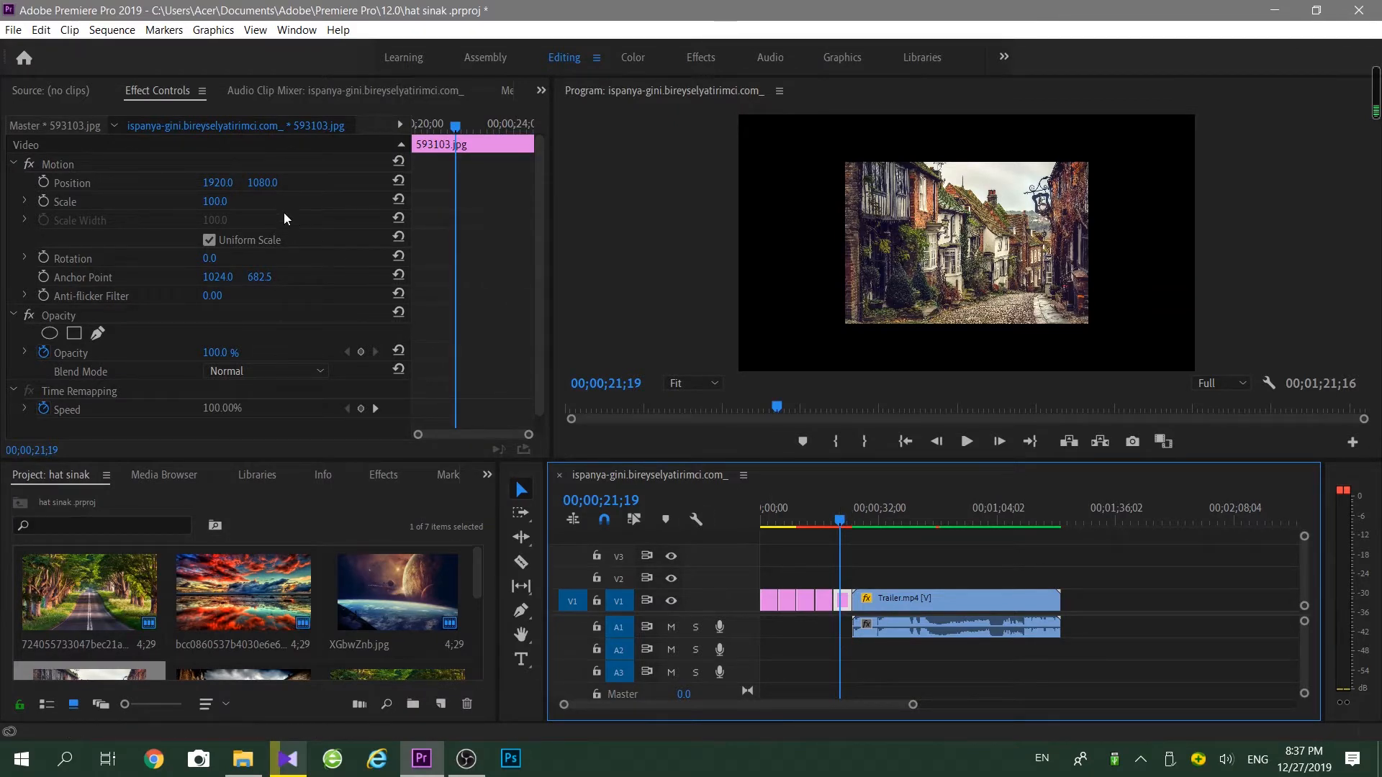
click(214, 201)
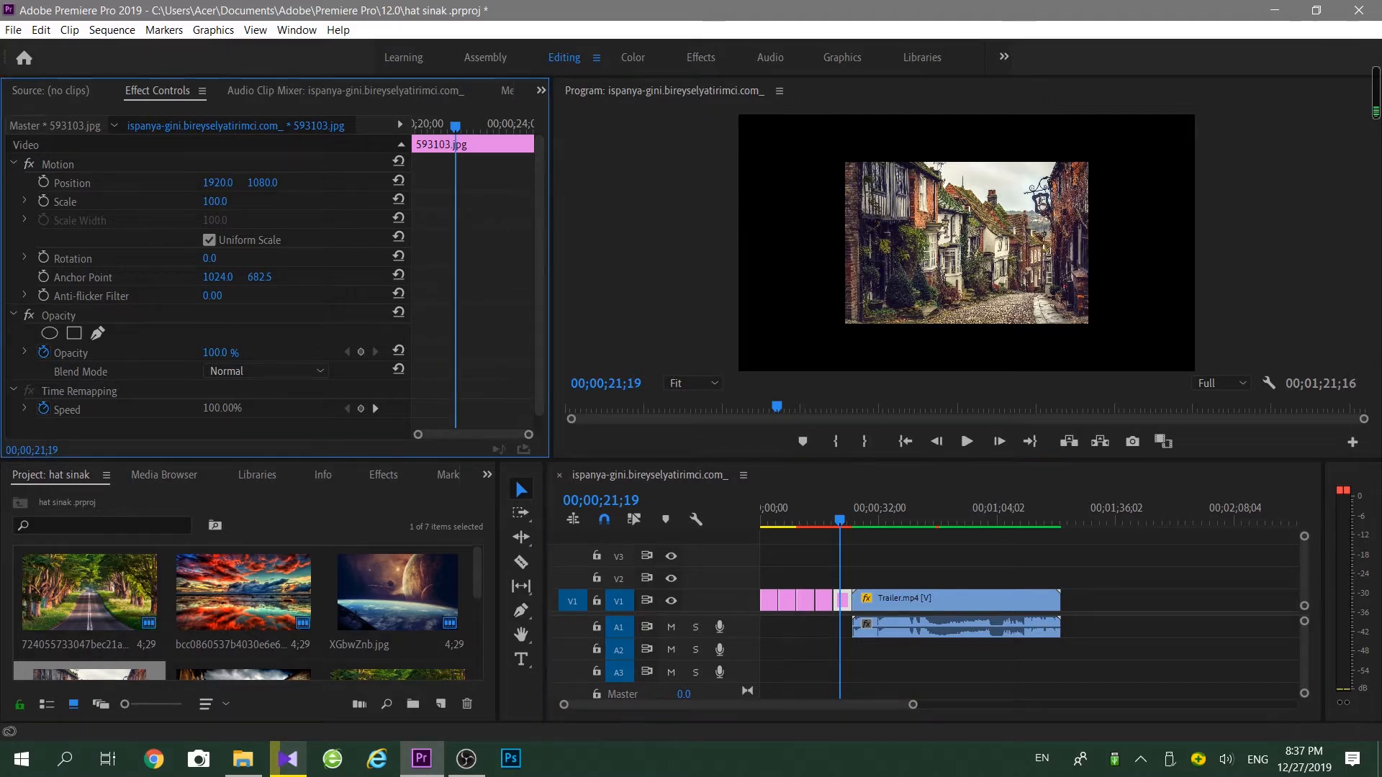
drag(215, 202, 288, 202)
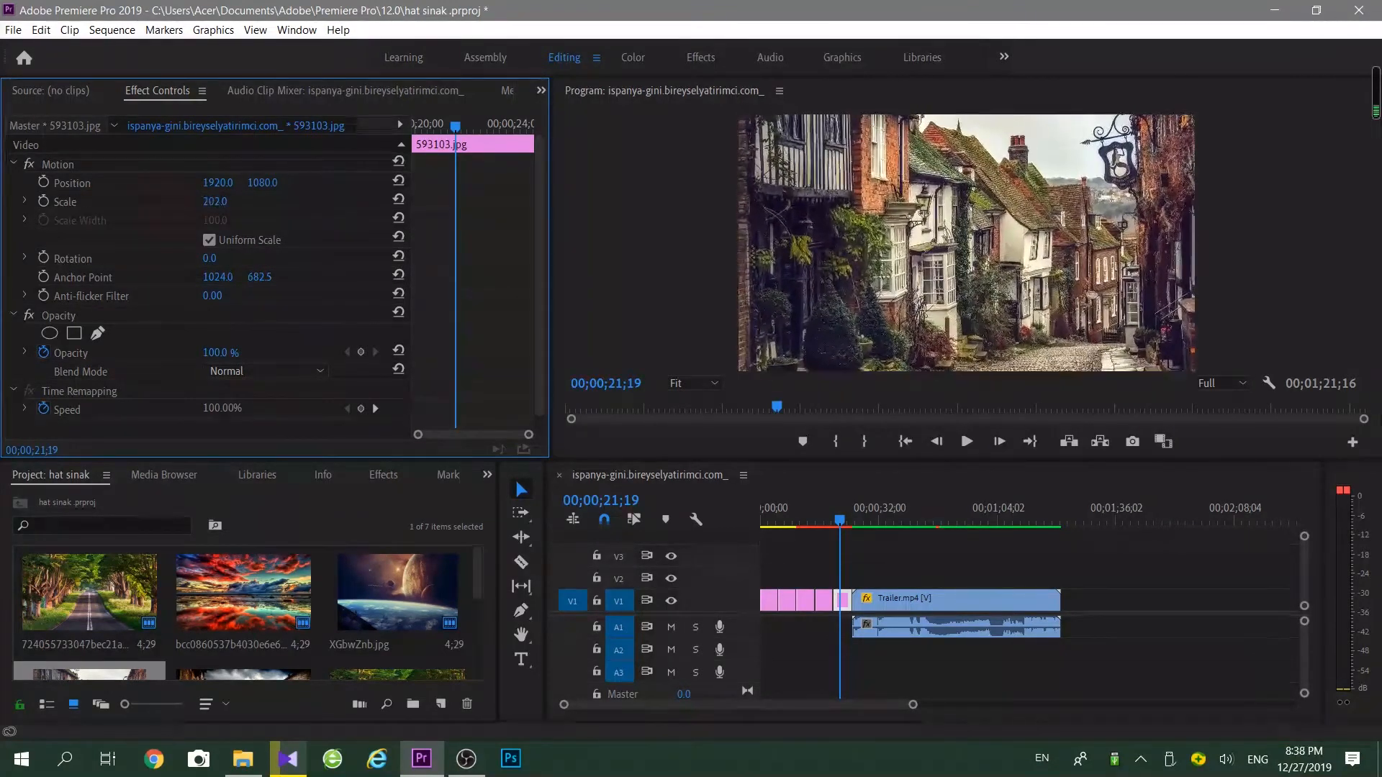
Set the 593103.jpg clip's scale to 100 for comparison and restore it to 202
click(218, 201)
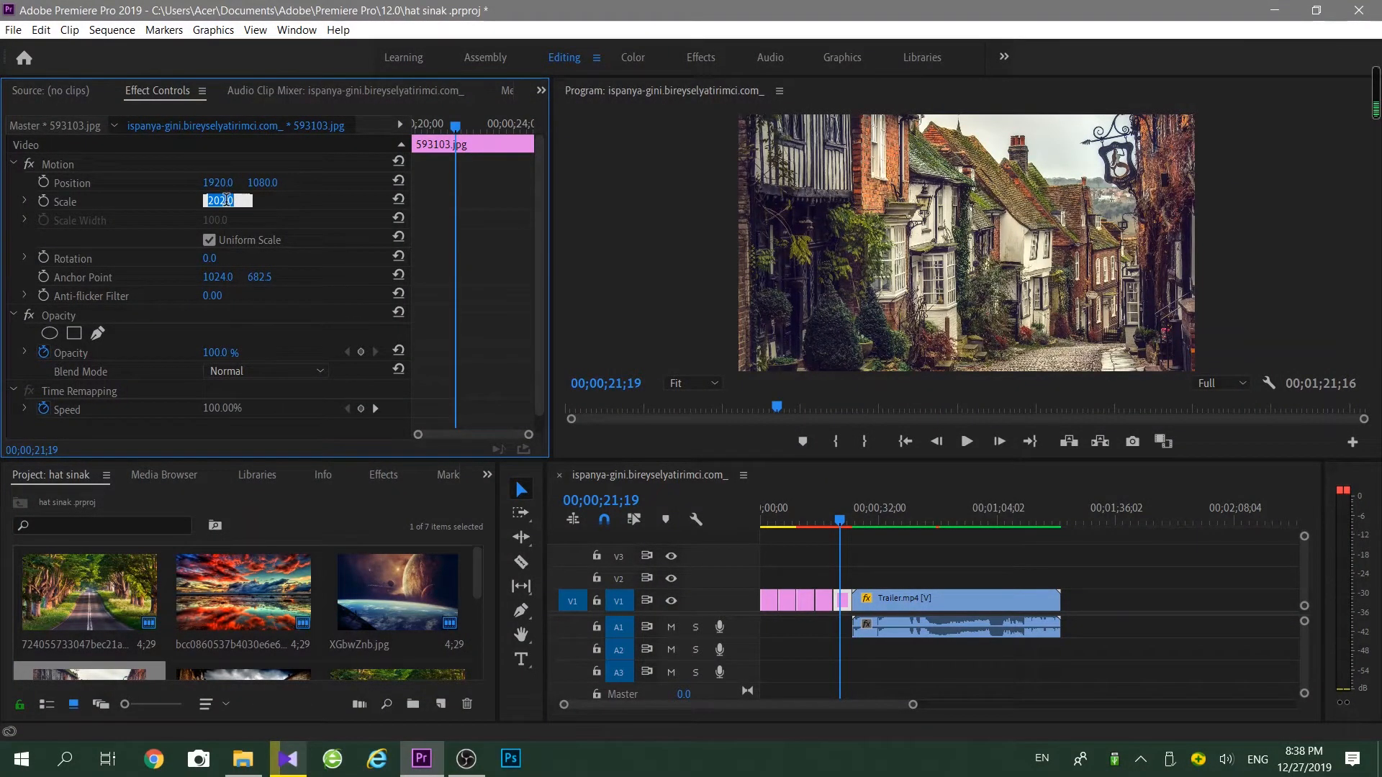
text(100)
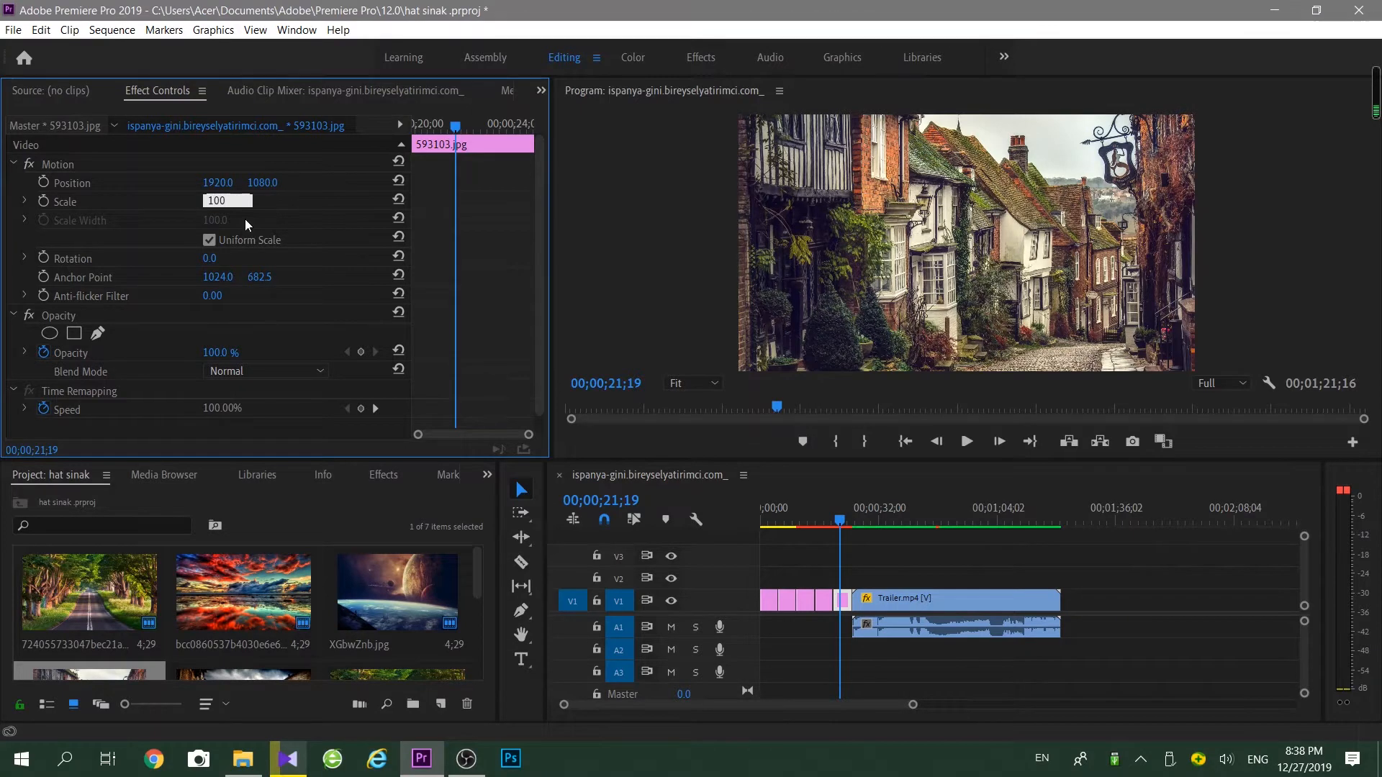
key(Return)
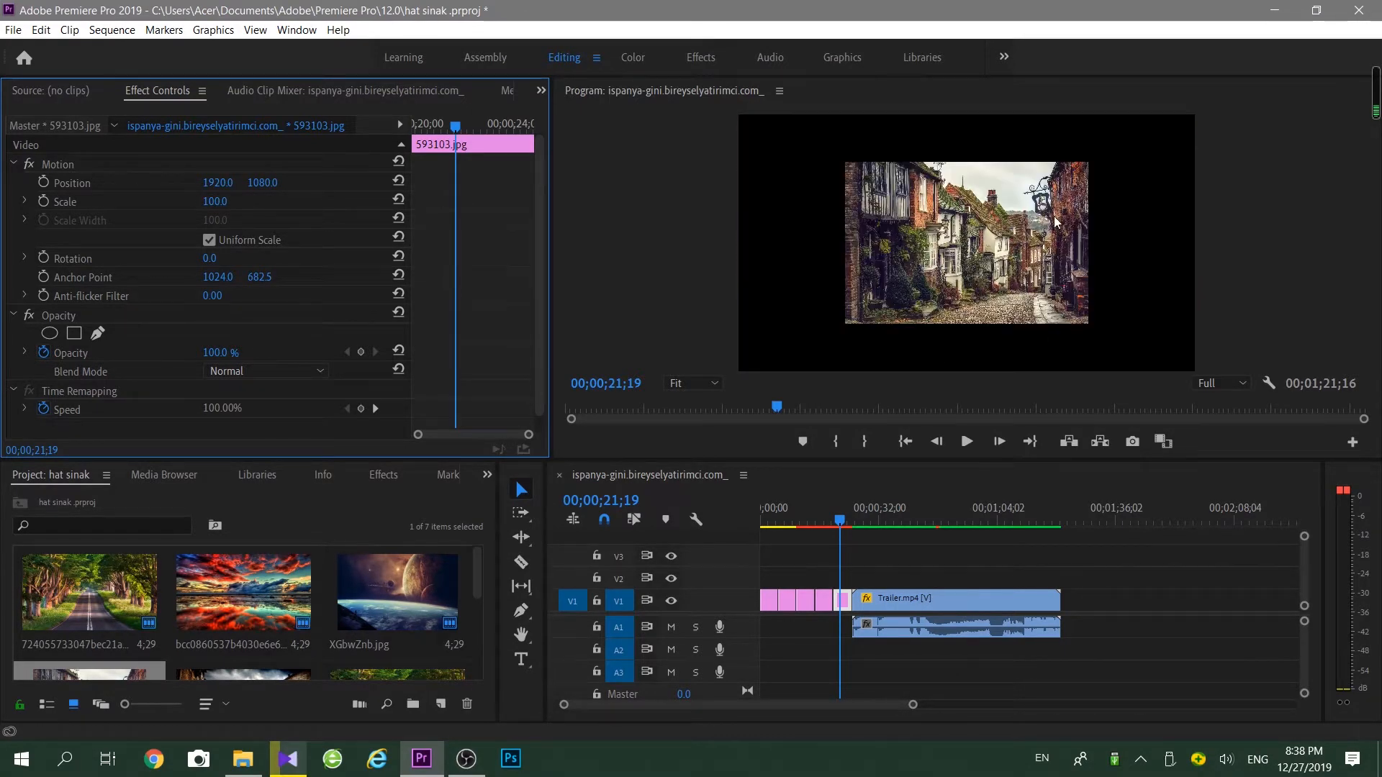
click(225, 201)
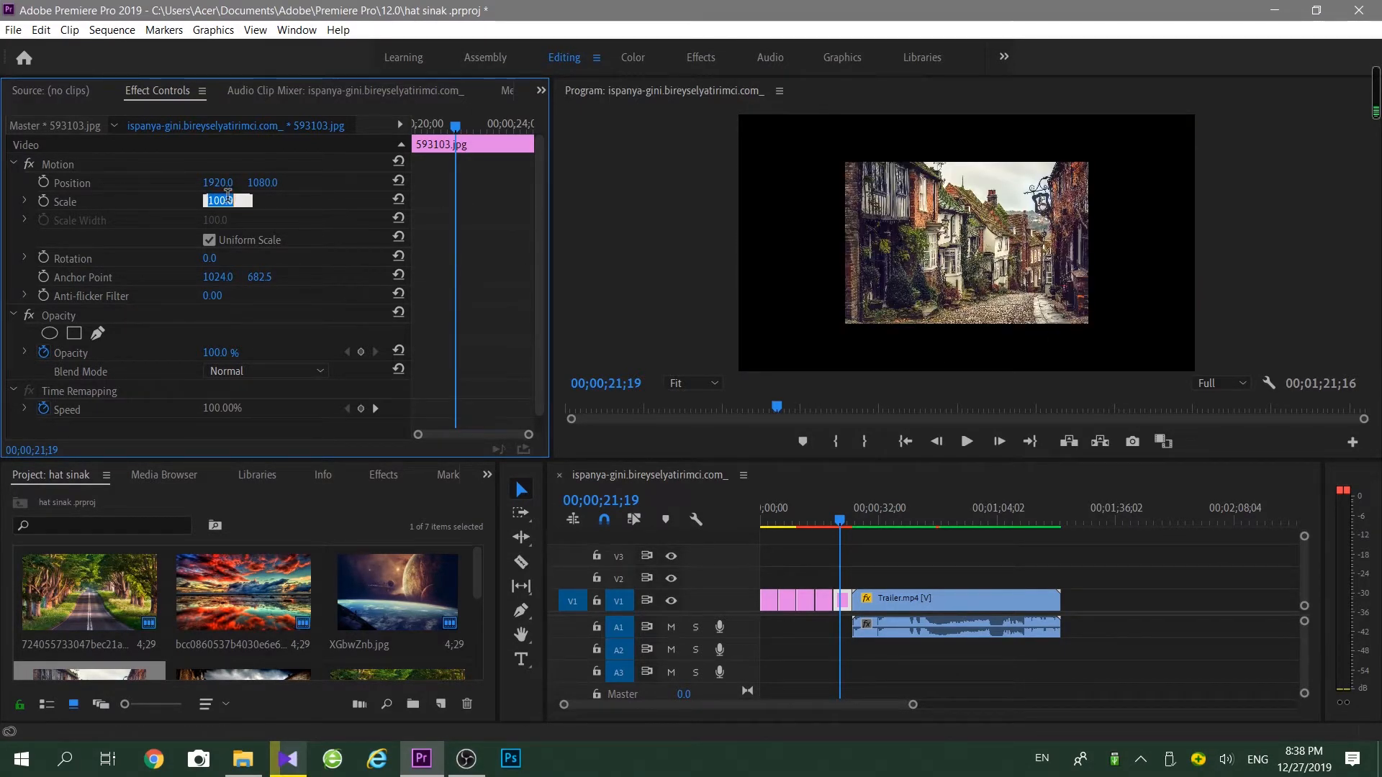
text(202)
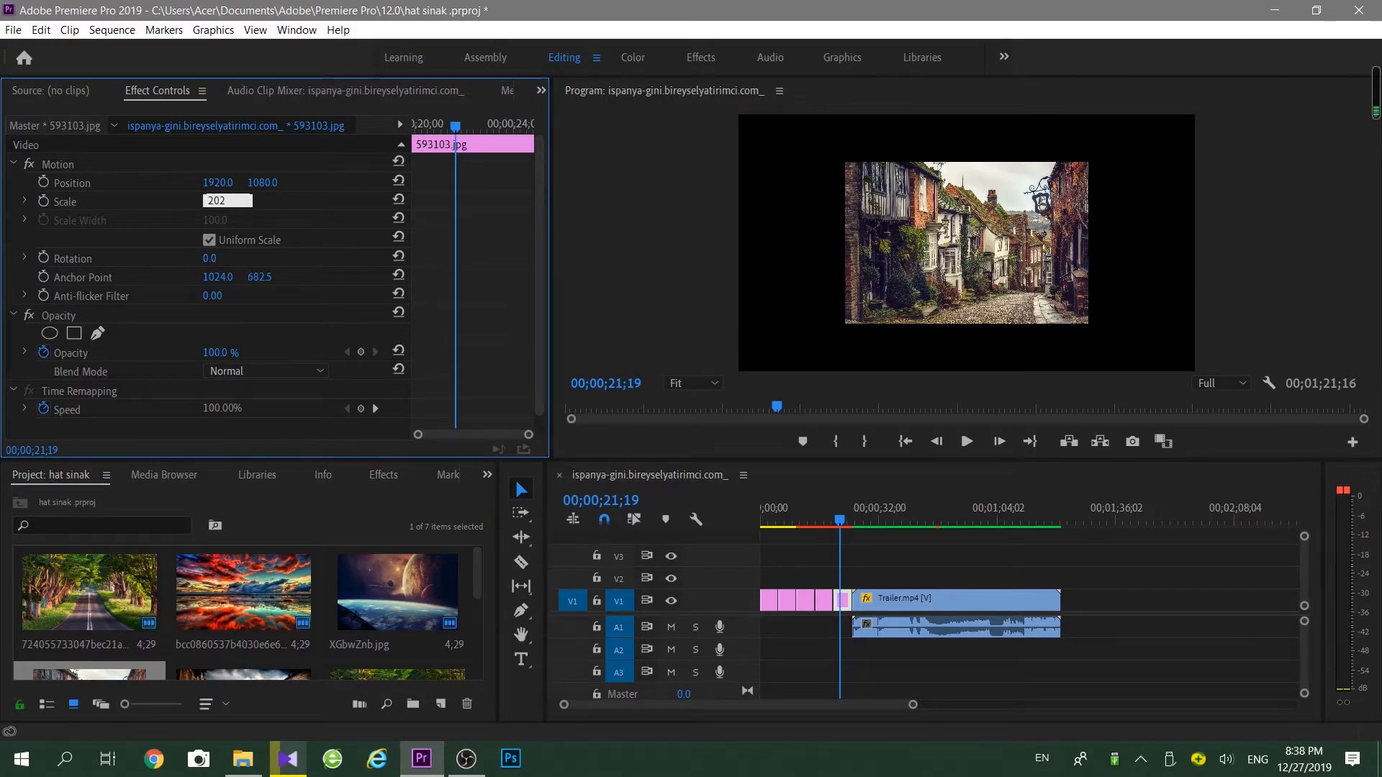
click(625, 275)
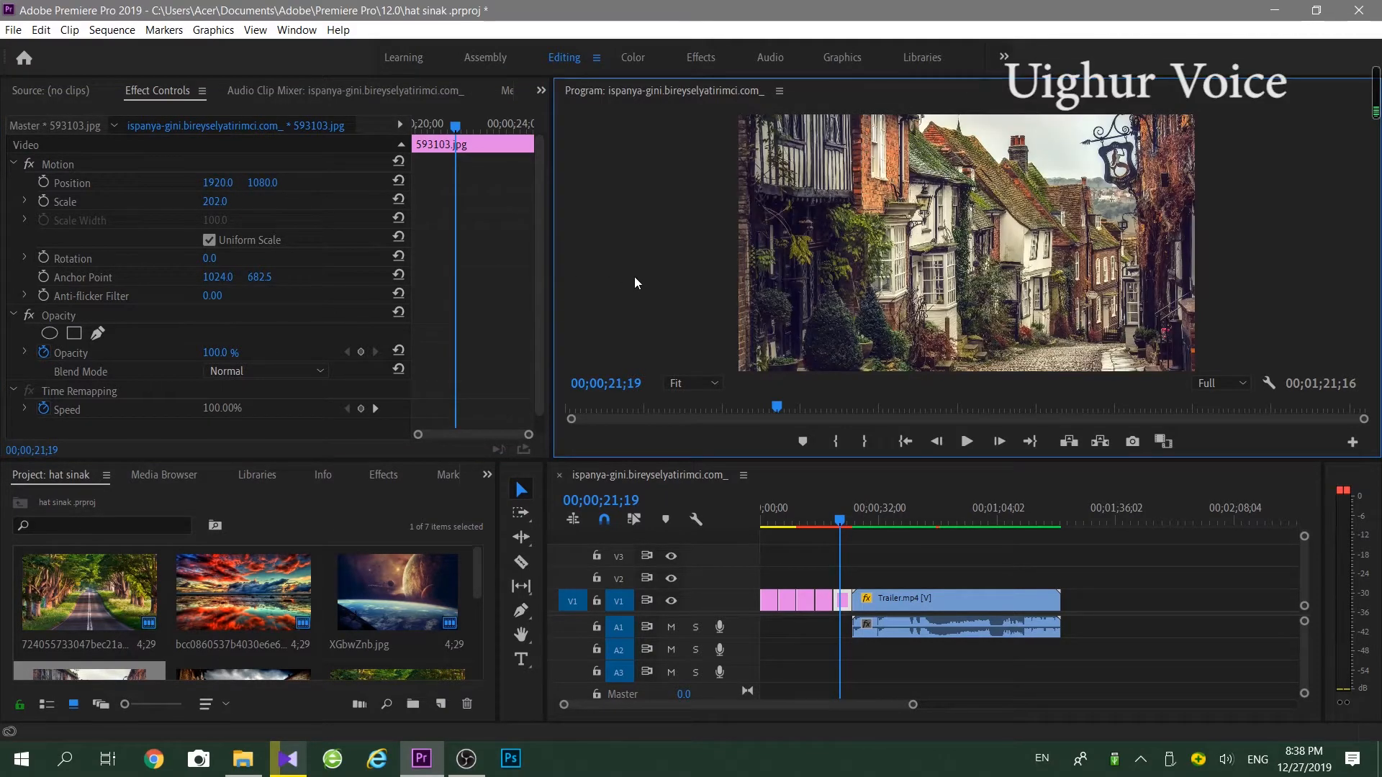
Return the playhead to the start of the sequence and list the Video Transitions categories among the effects
drag(841, 515, 753, 539)
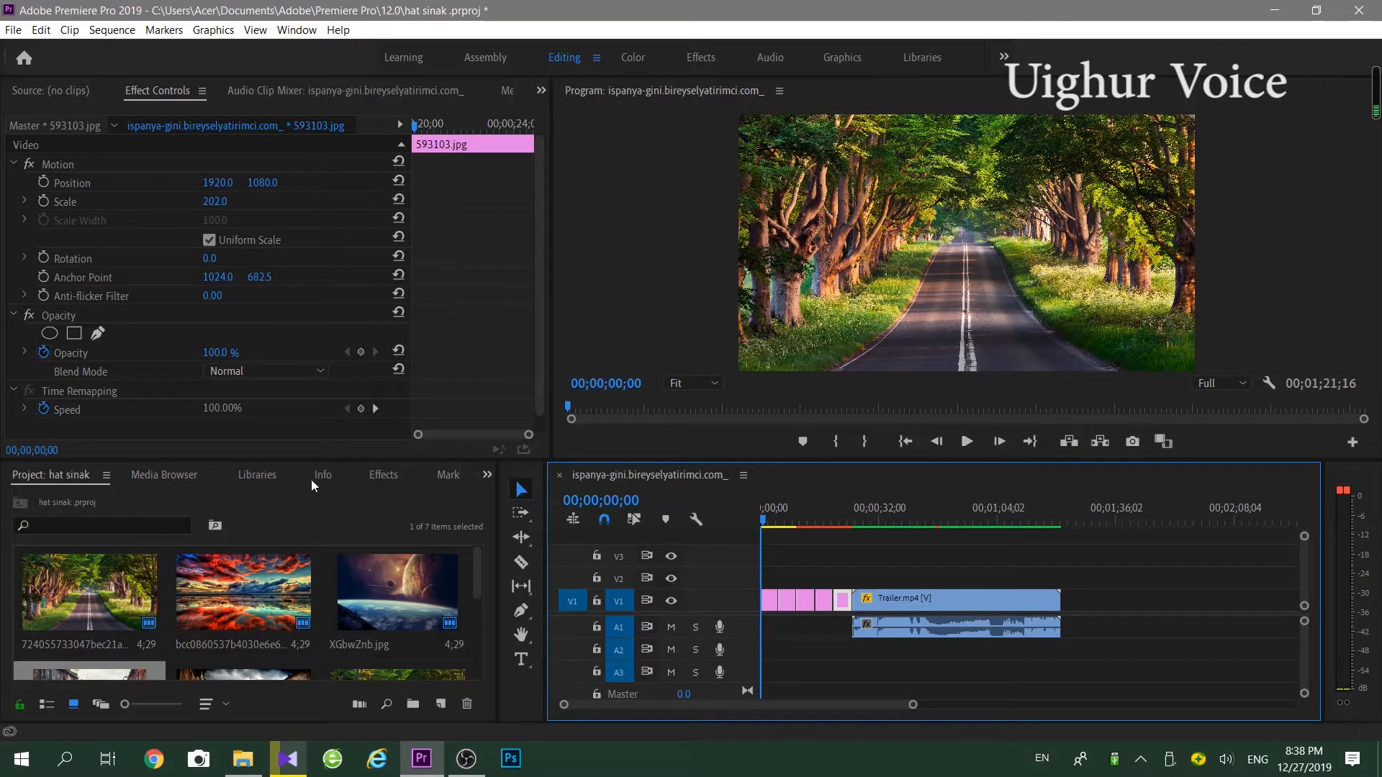
click(384, 475)
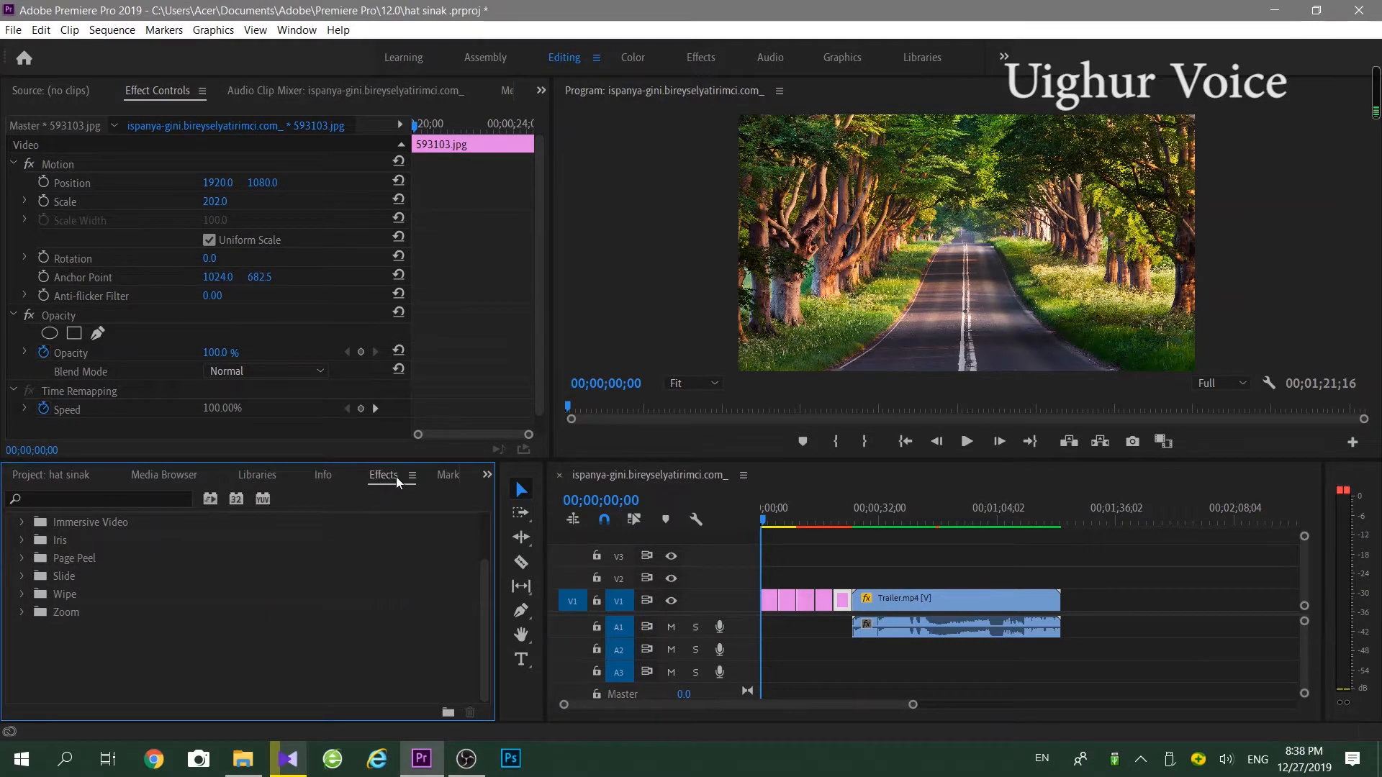
click(488, 478)
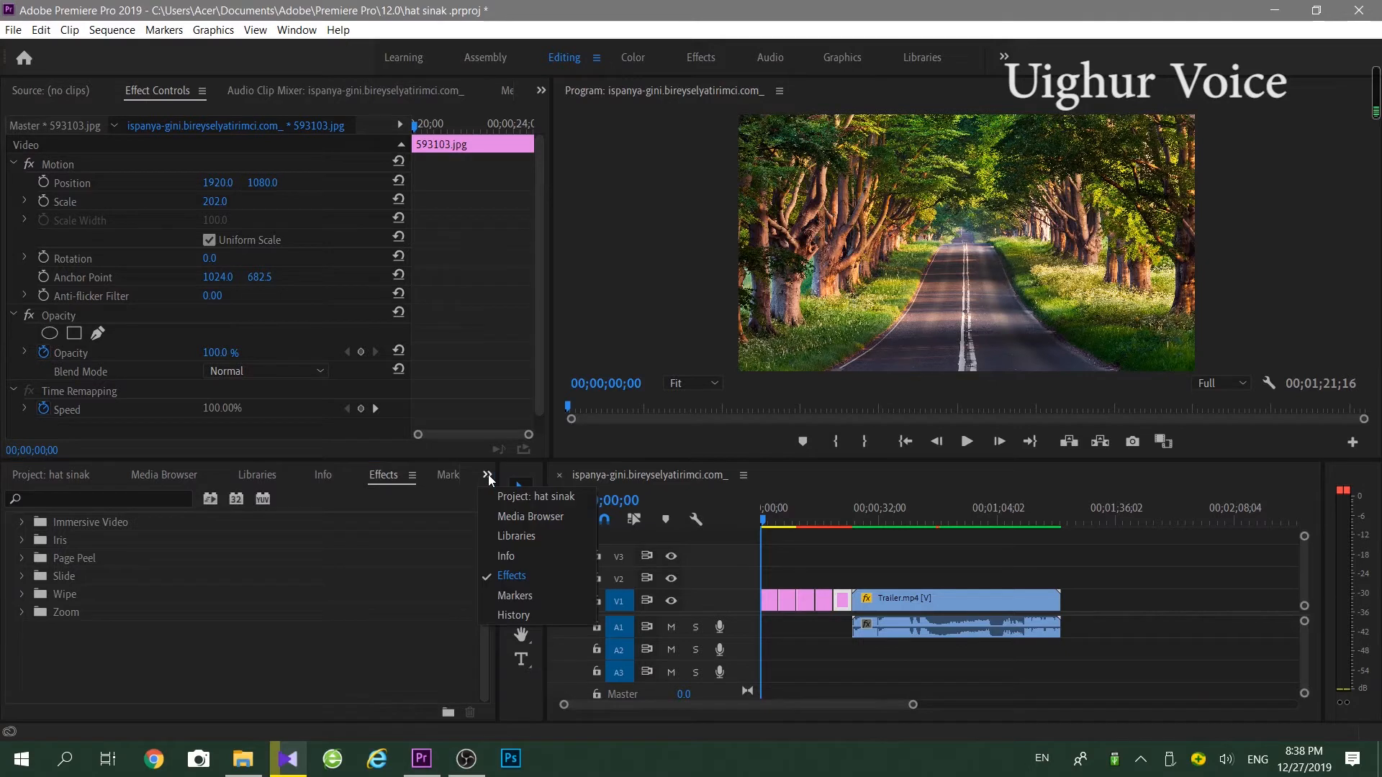
click(542, 574)
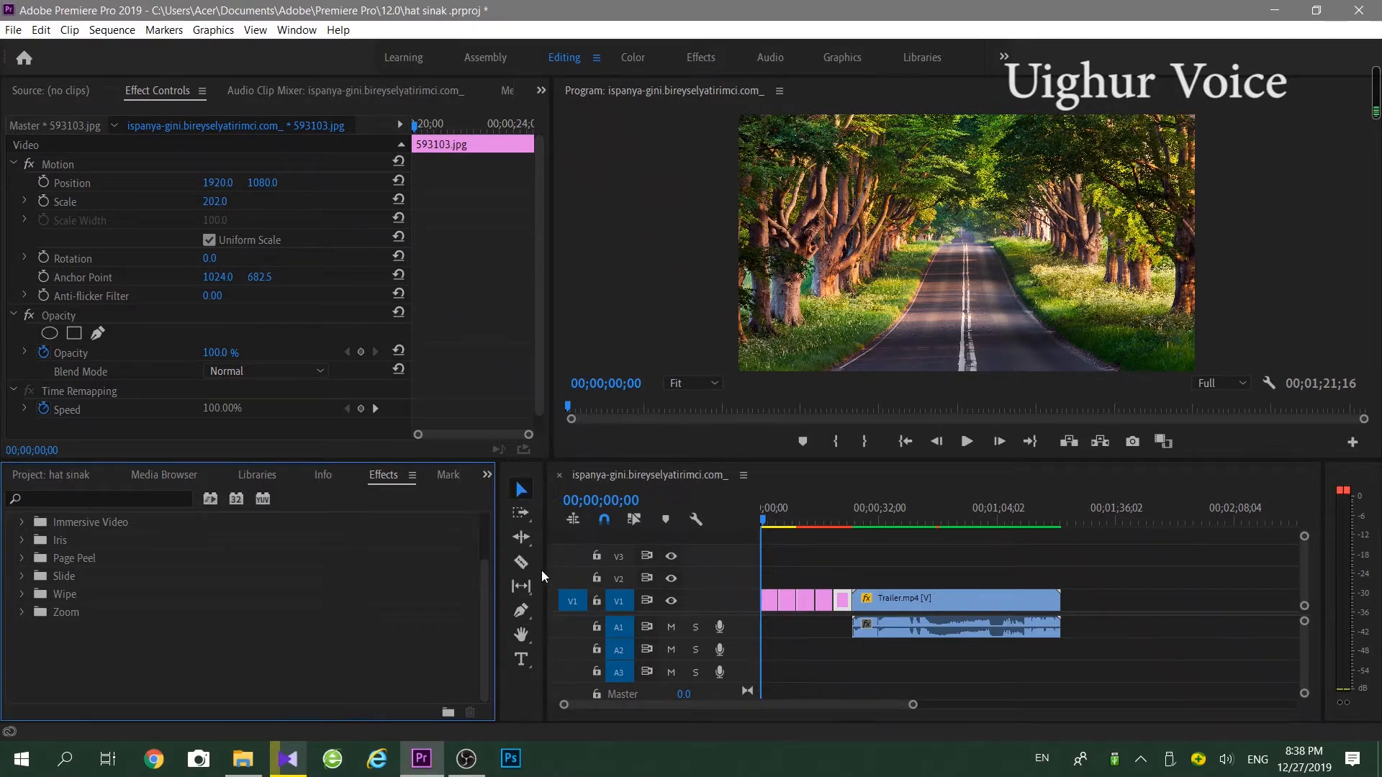
scroll(94, 625, up, 4)
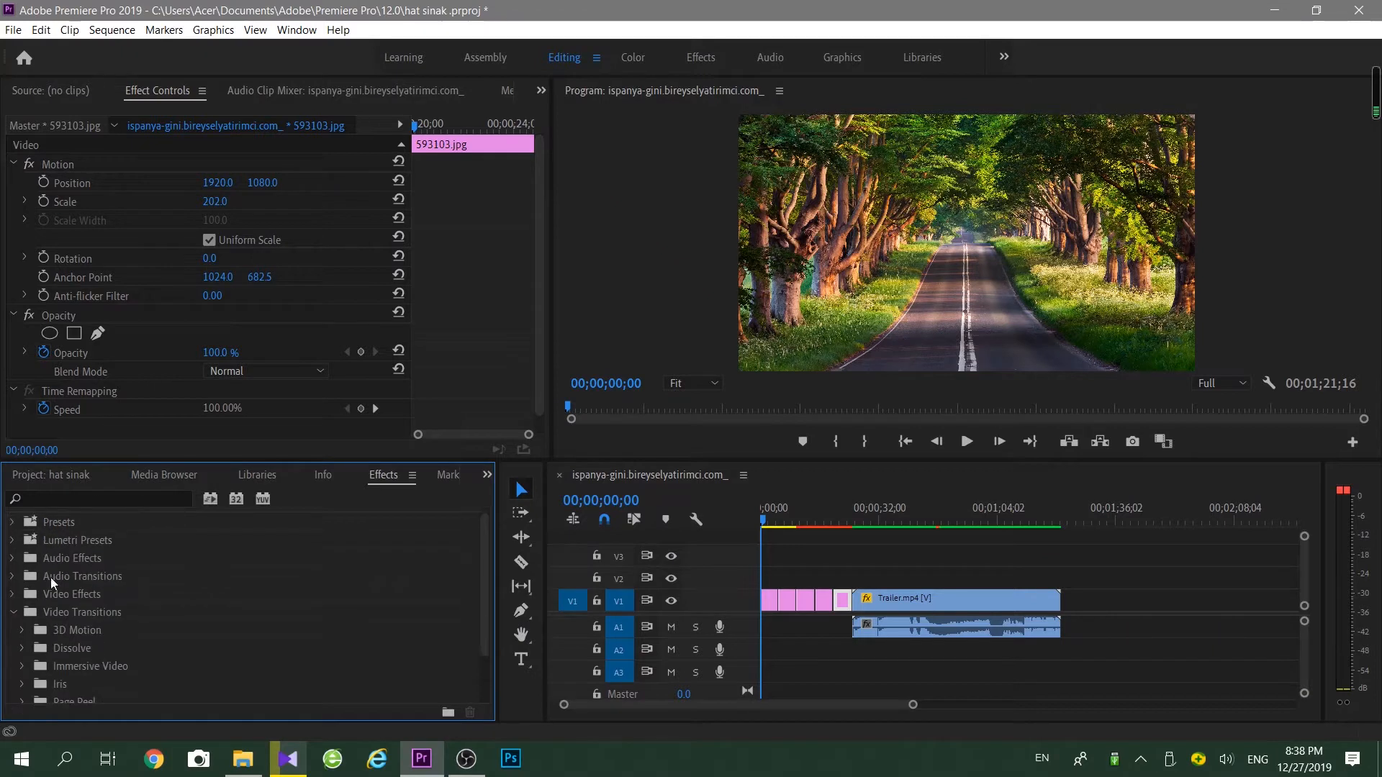
click(12, 612)
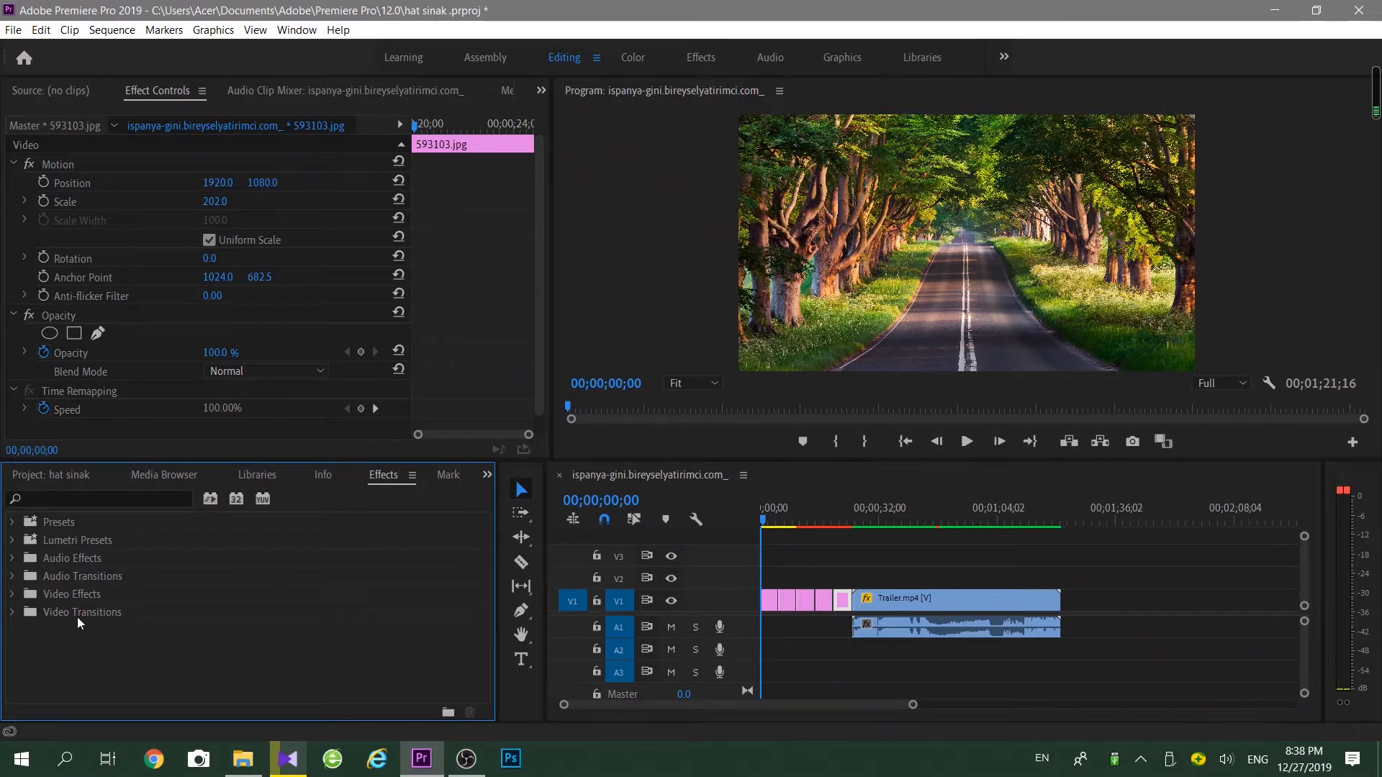
click(13, 611)
scroll(54, 587, down, 2)
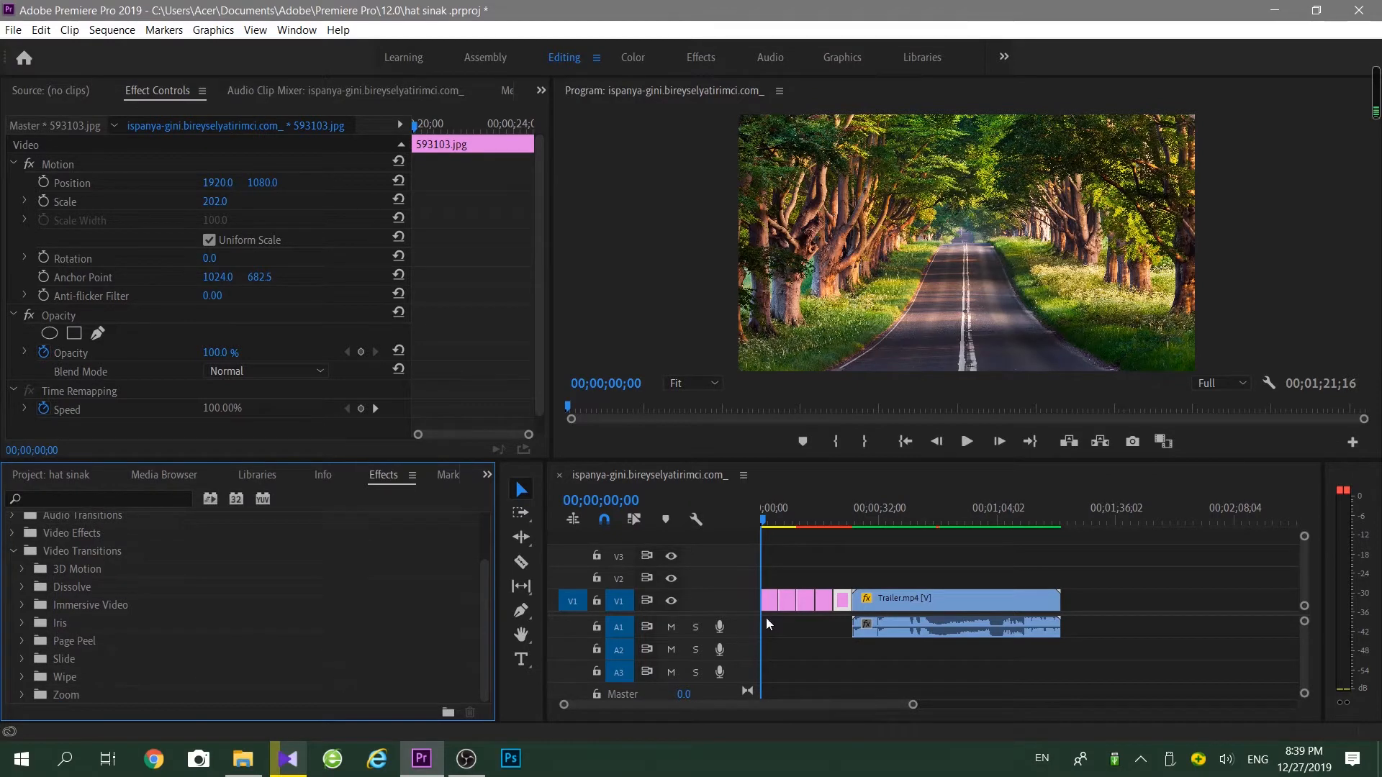
Apply the 3D Motion Cube Spin transition at the cut between the first and second image clips
click(23, 575)
drag(53, 586, 341, 575)
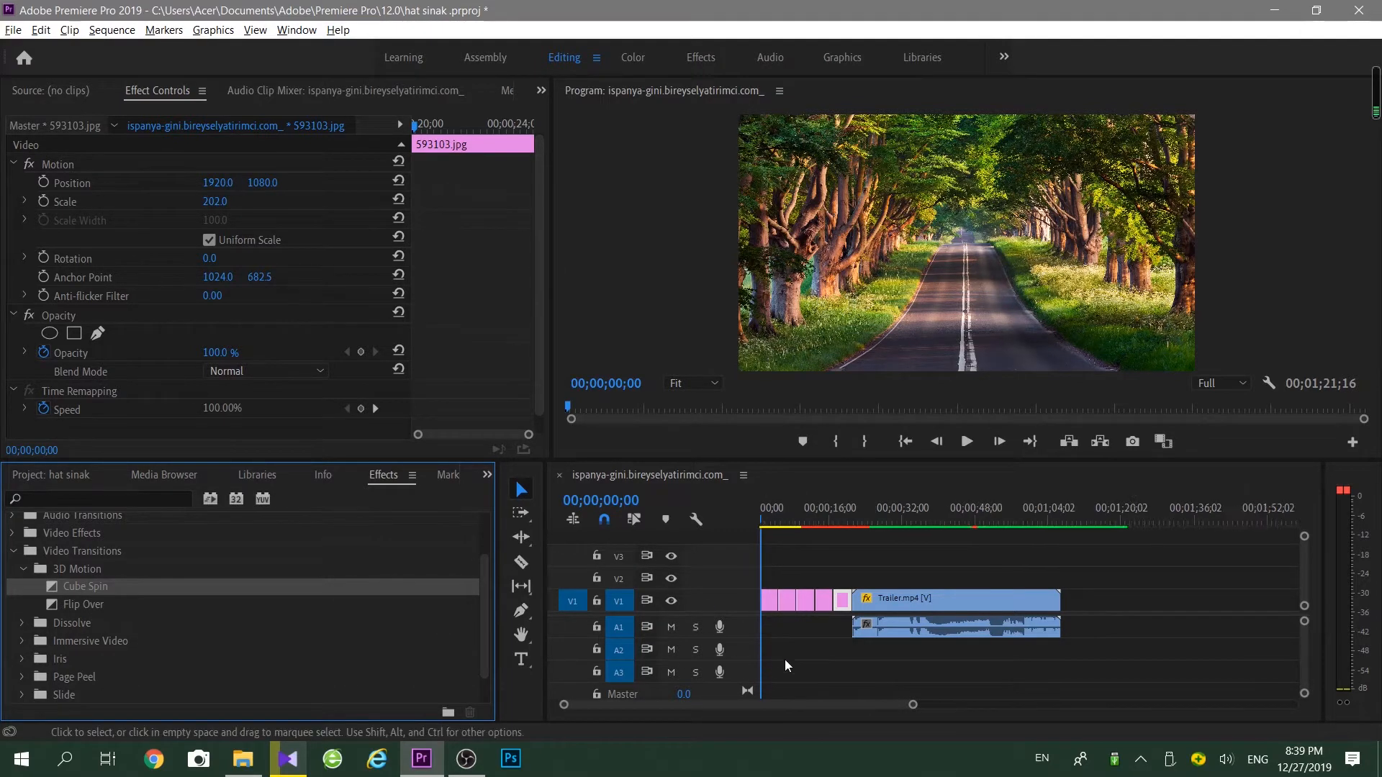
scroll(806, 645, up, 3)
scroll(814, 637, up, 6)
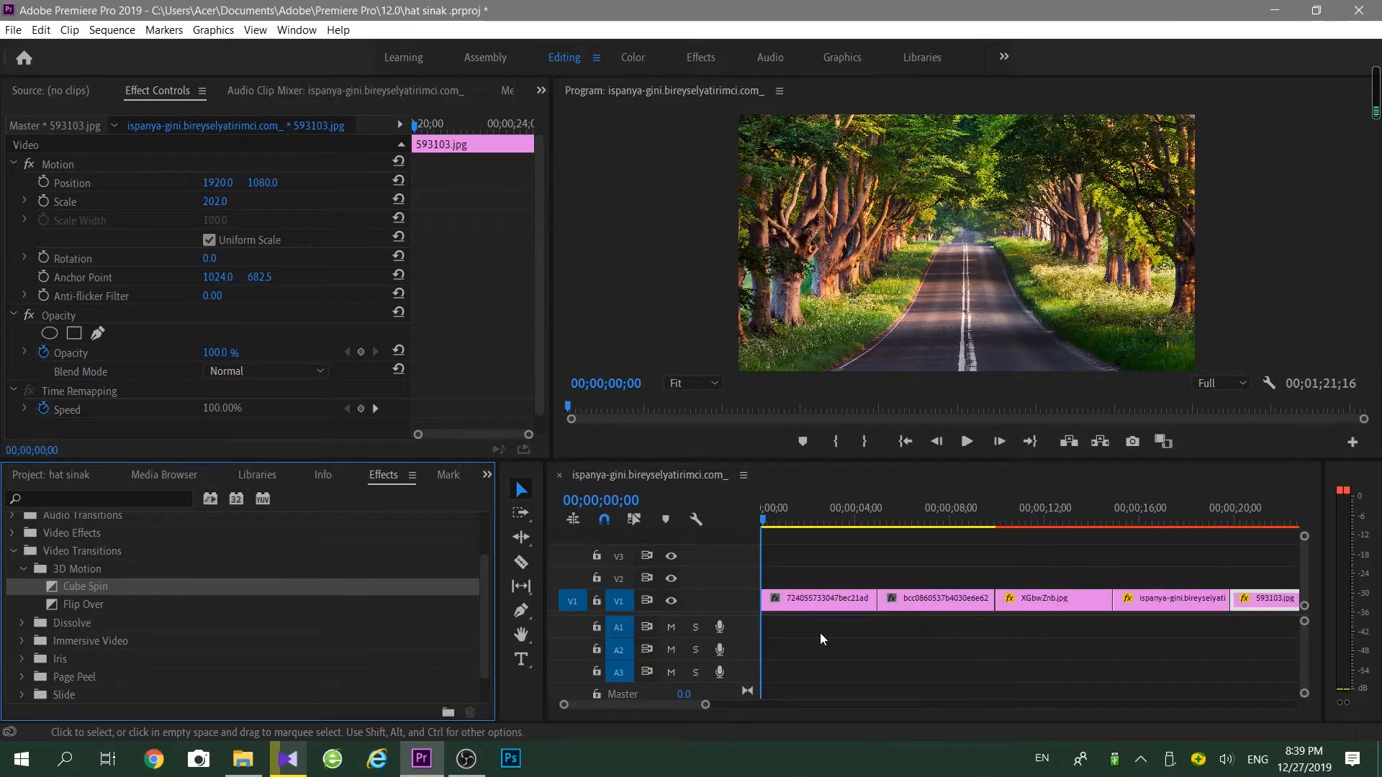
drag(53, 585, 881, 609)
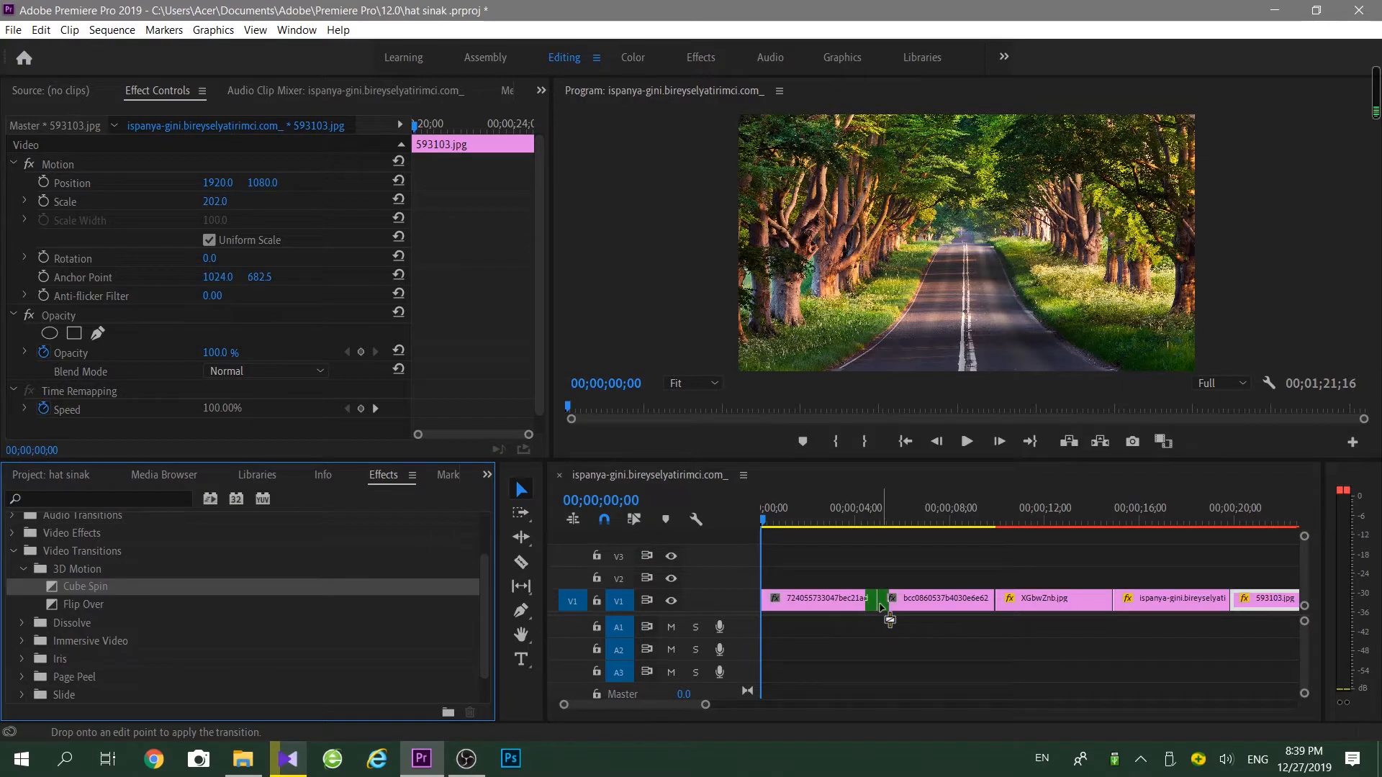
mouse_move(881, 608)
mouse_down()
mouse_move(927, 597)
mouse_move(943, 610)
mouse_move(866, 598)
mouse_move(880, 602)
mouse_up()
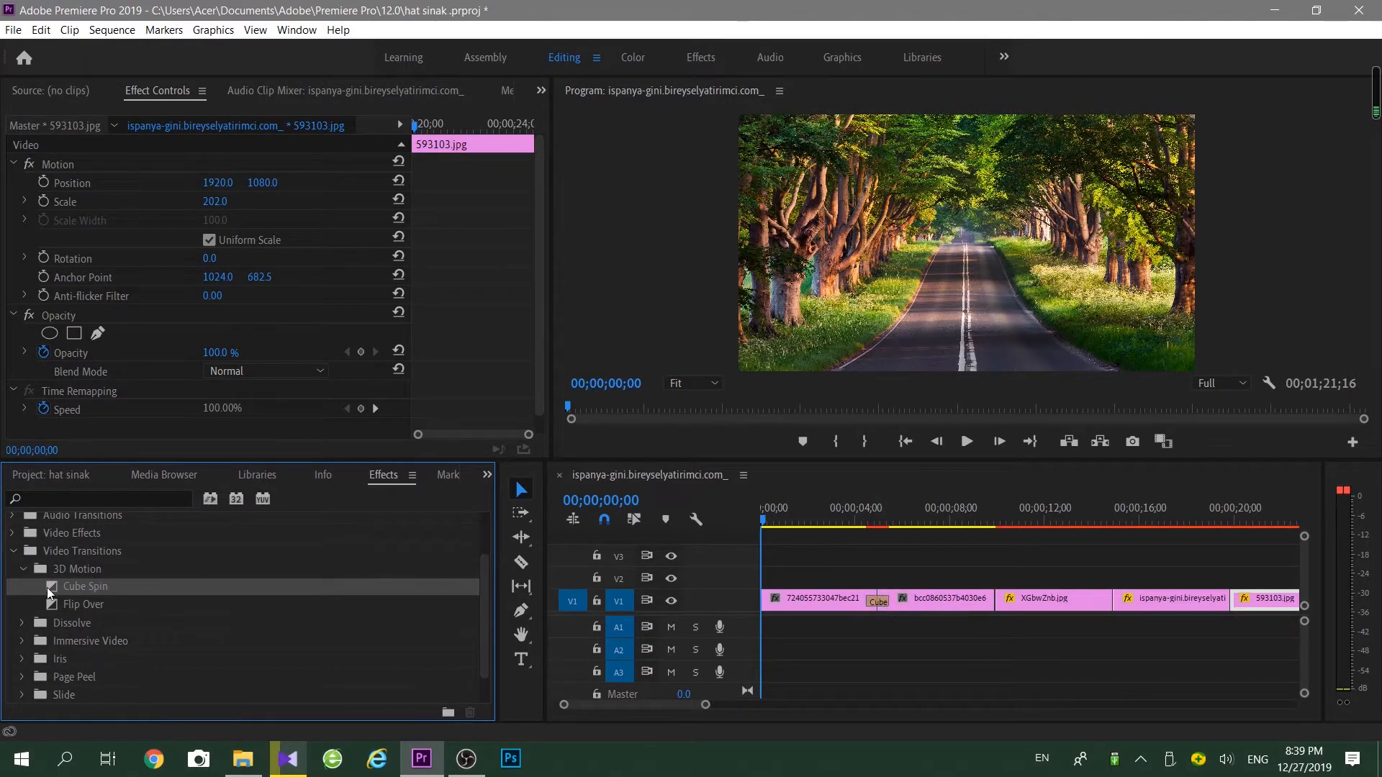
Try the Cube Spin transition at the cut between the second and third image clips
drag(54, 589, 987, 606)
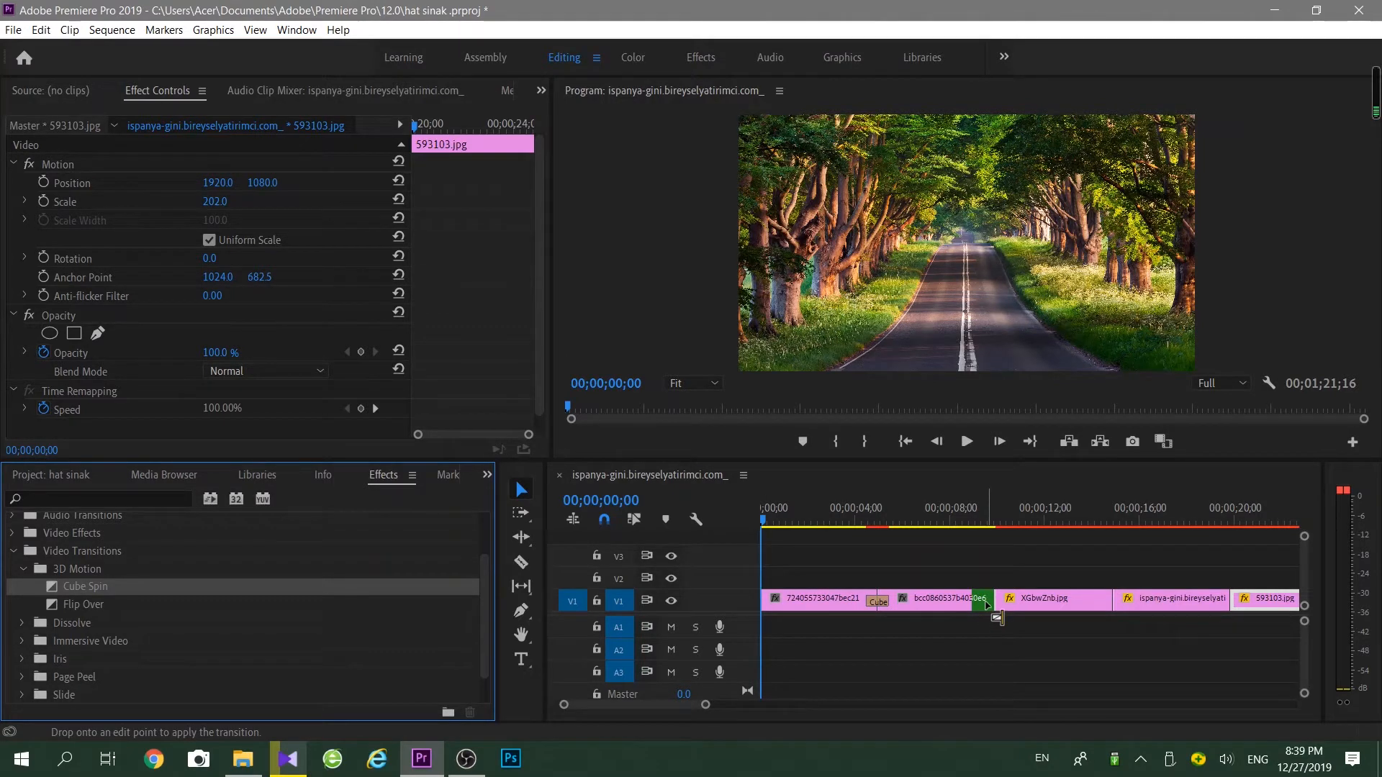
drag(987, 607, 950, 635)
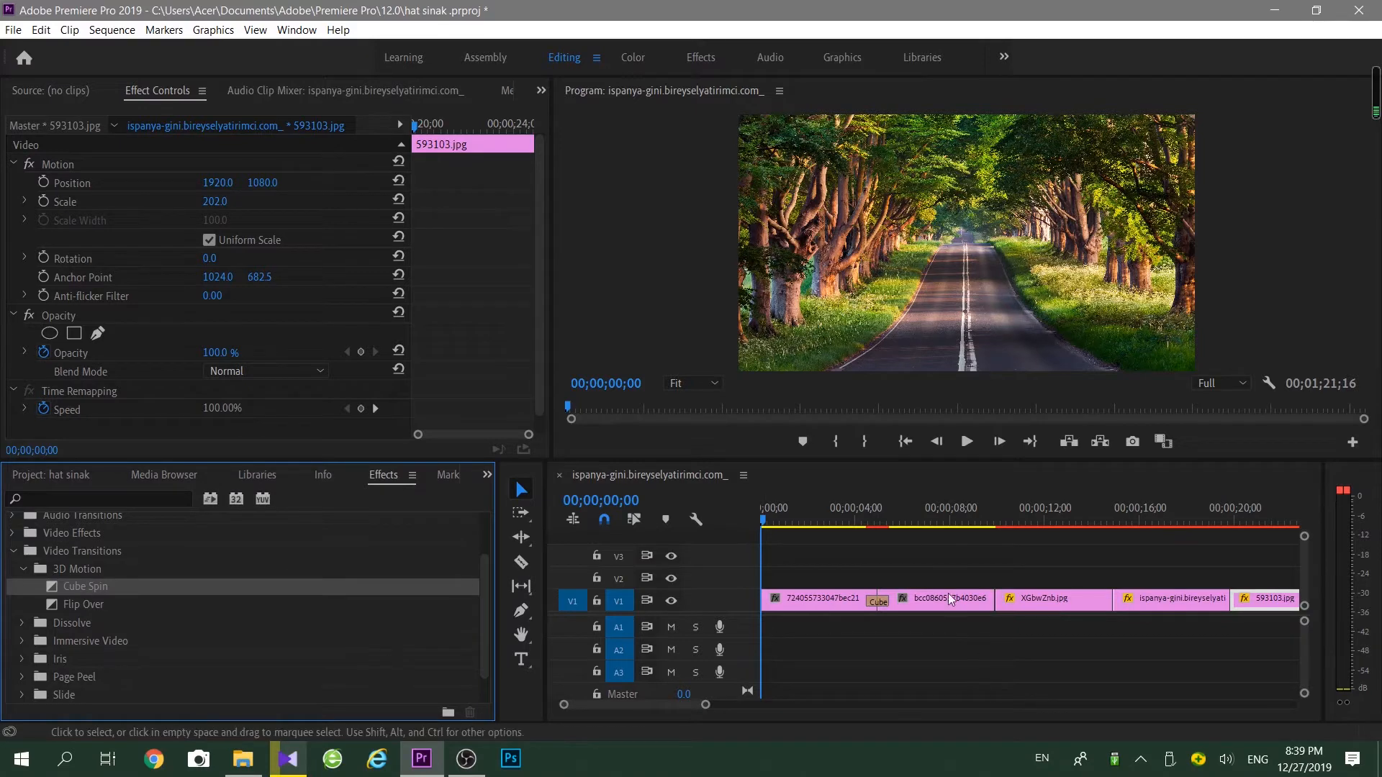
Play back the Cube Spin transition between the first and second image clips
click(861, 516)
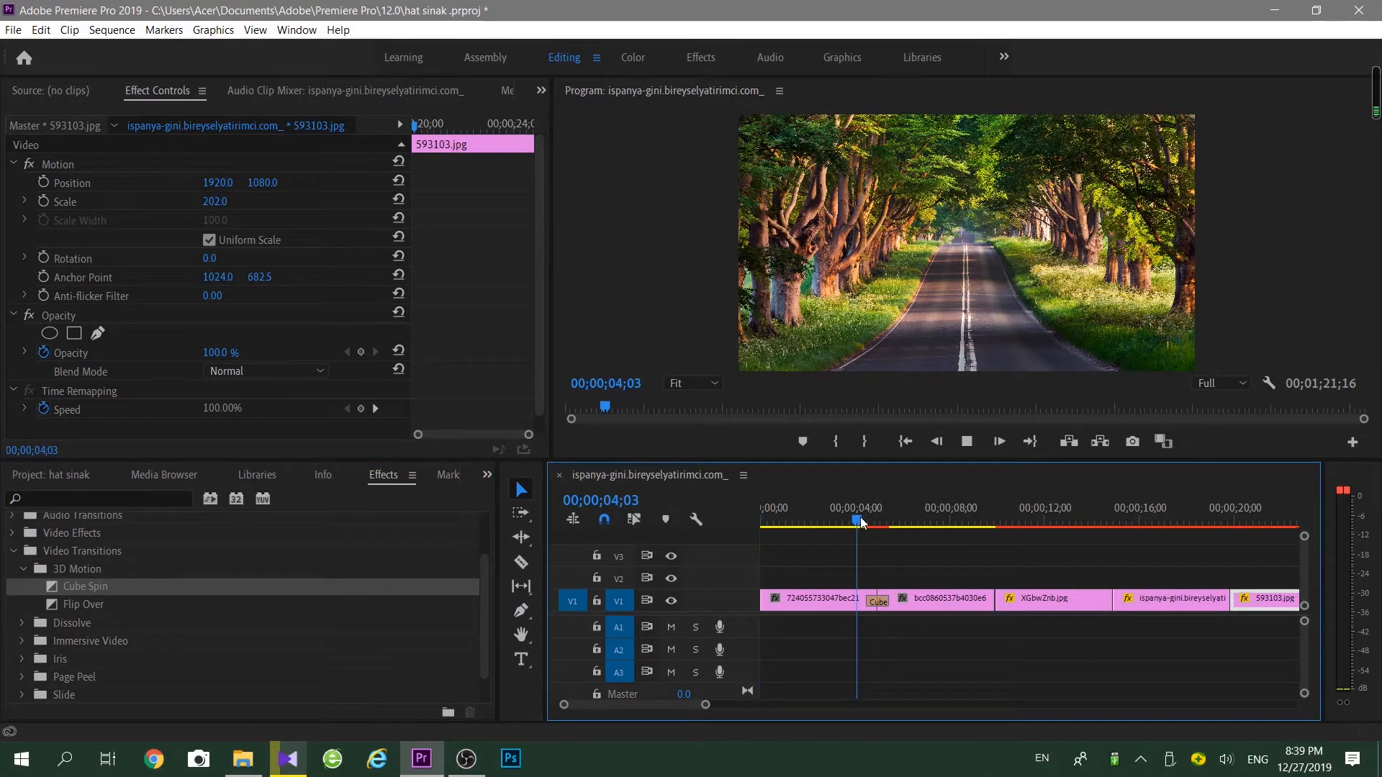
key(space)
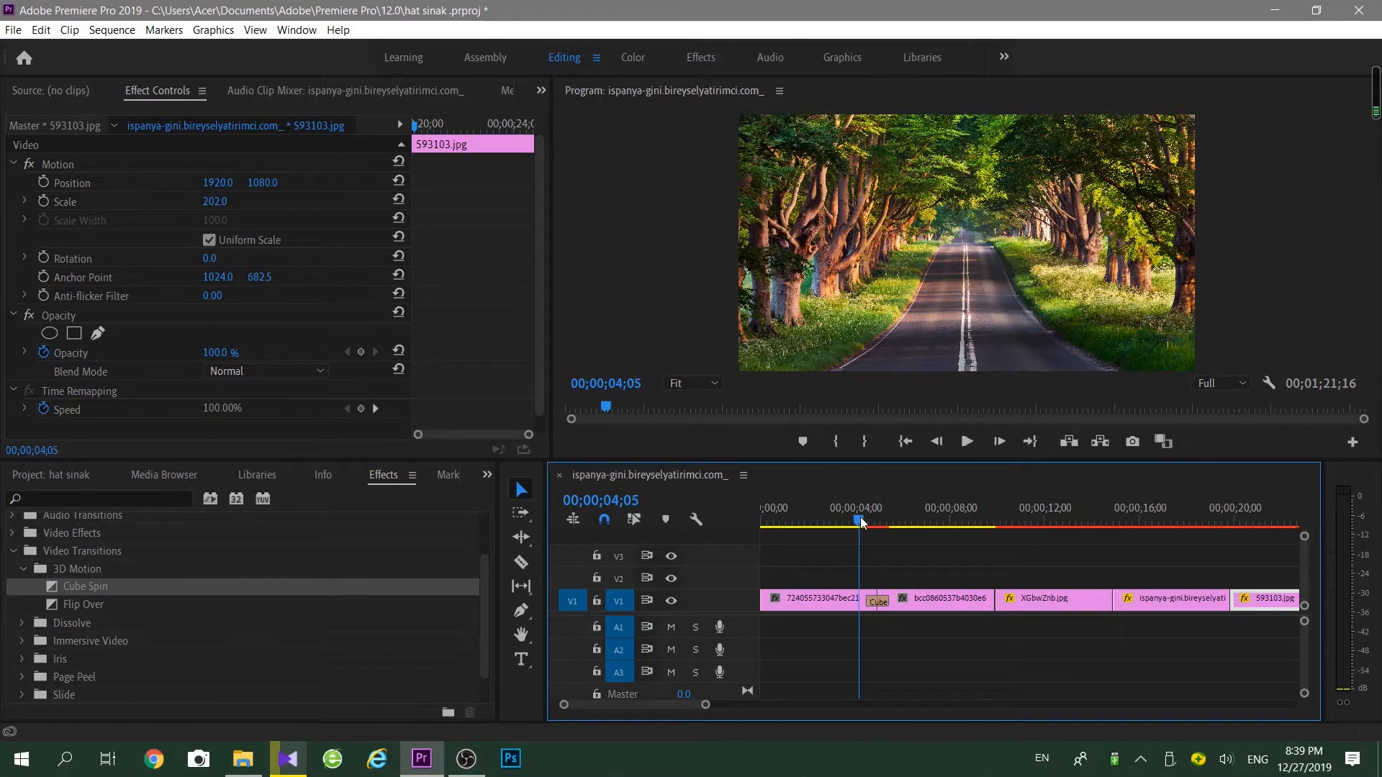
click(966, 444)
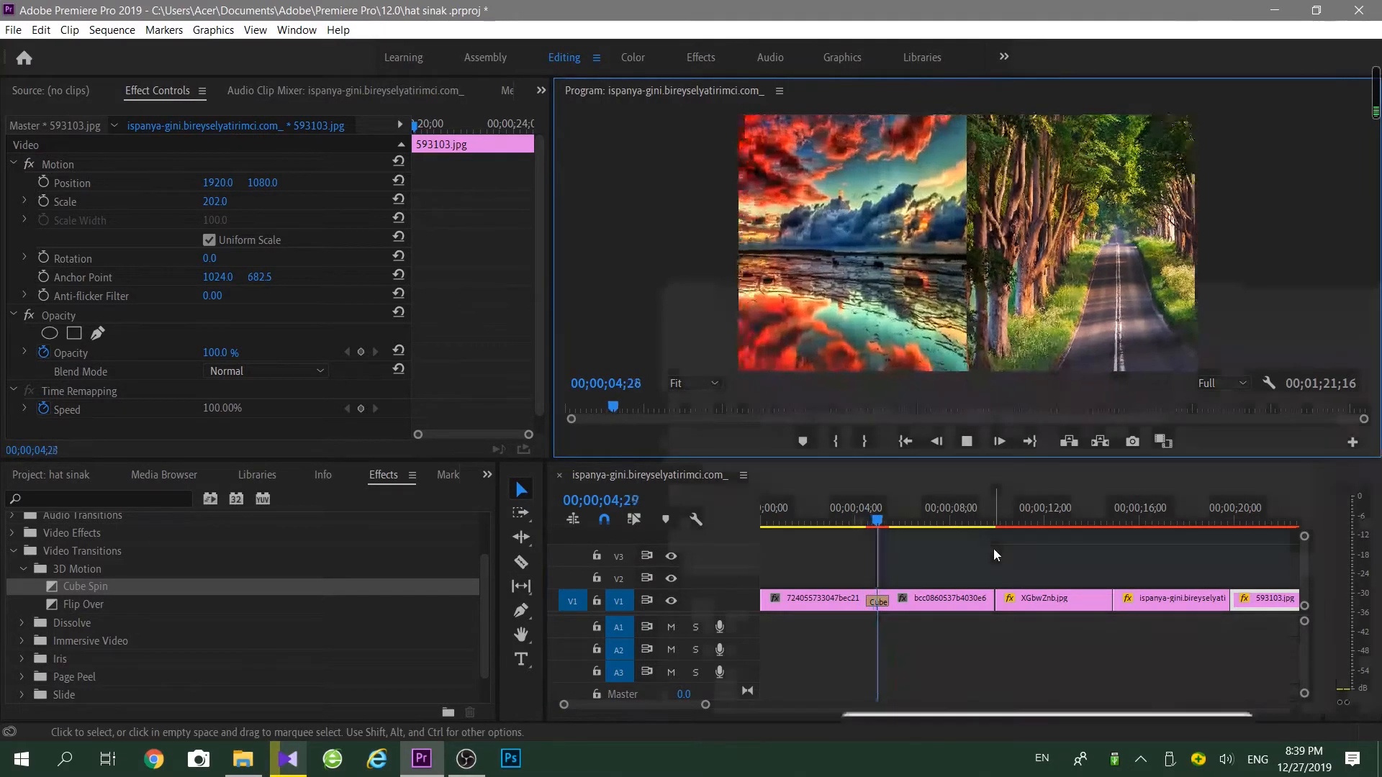
key(space)
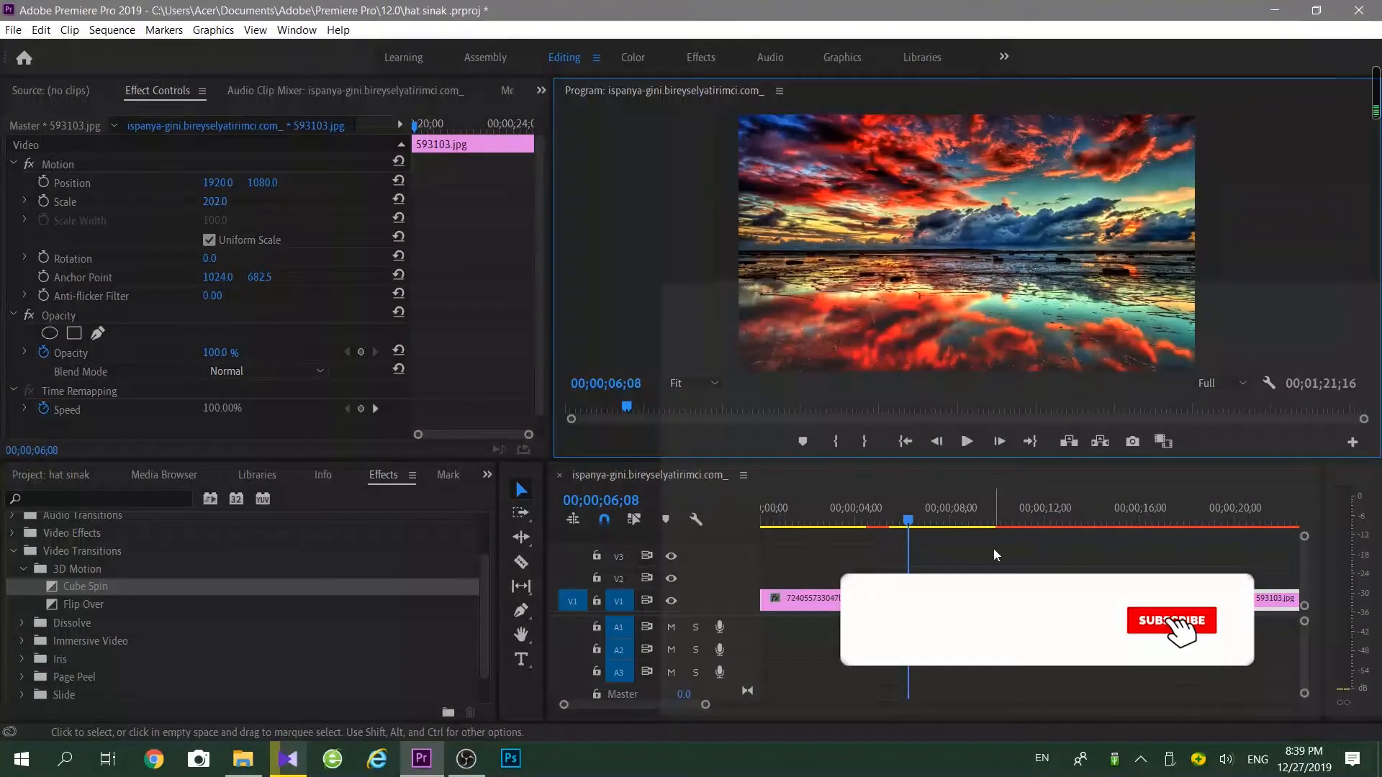
Apply the Dissolve transition Cross Dissolve at the cut between the second and third image clips and play it back
click(26, 569)
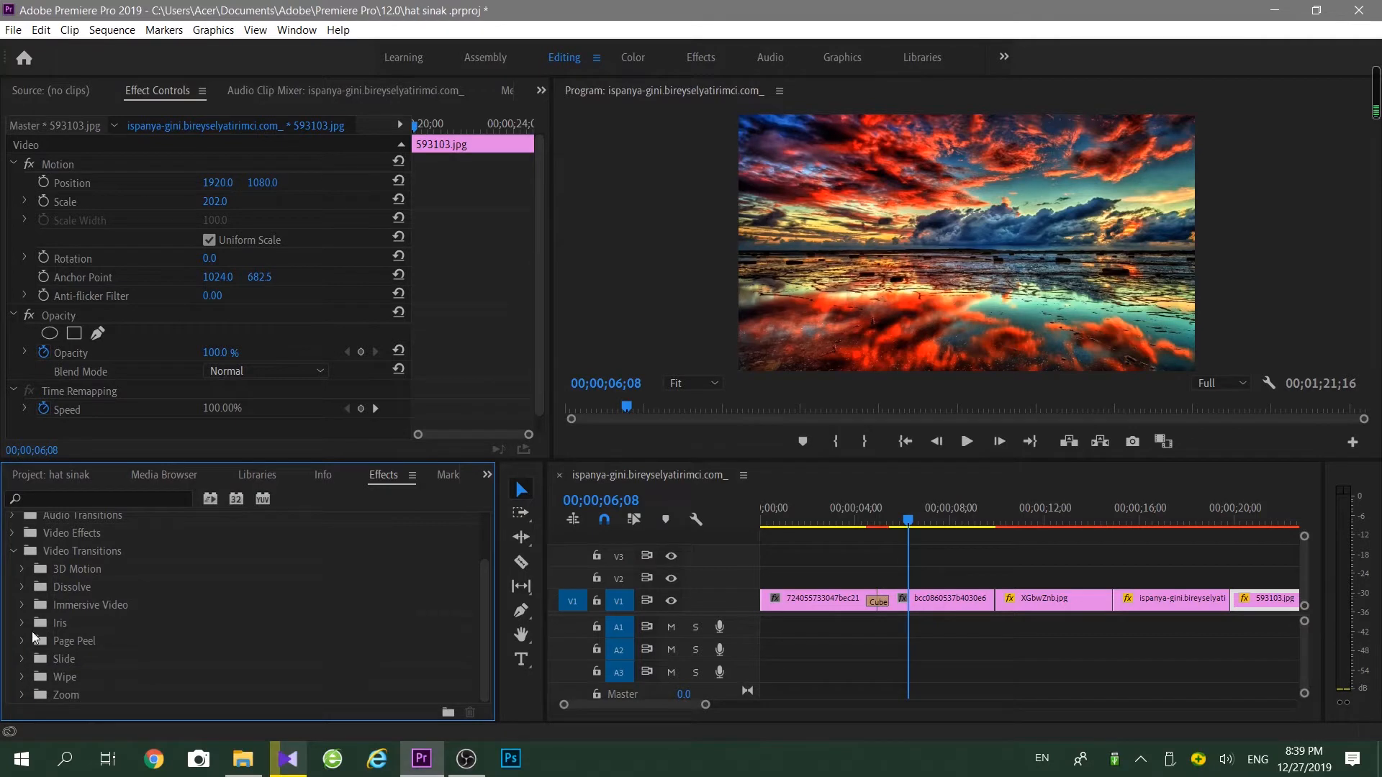
click(22, 587)
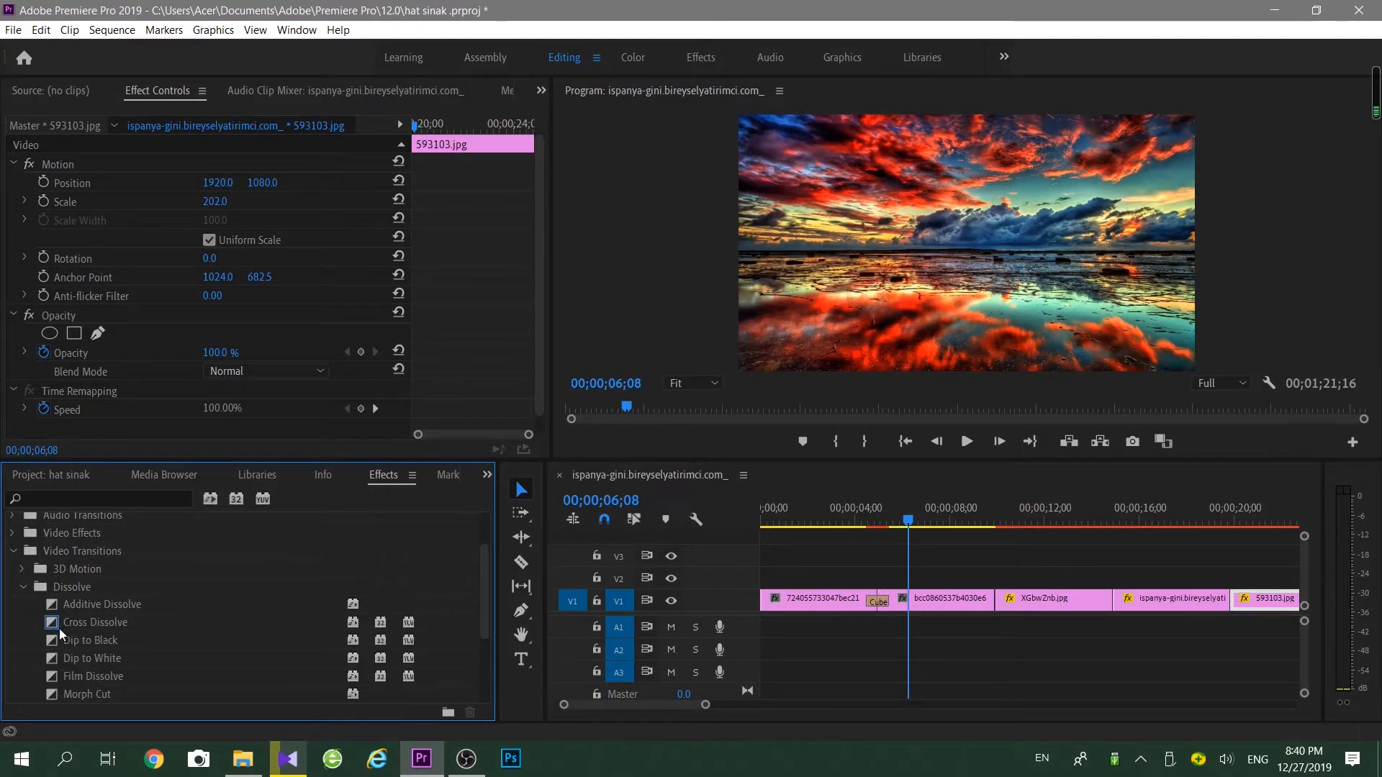
drag(54, 621, 989, 607)
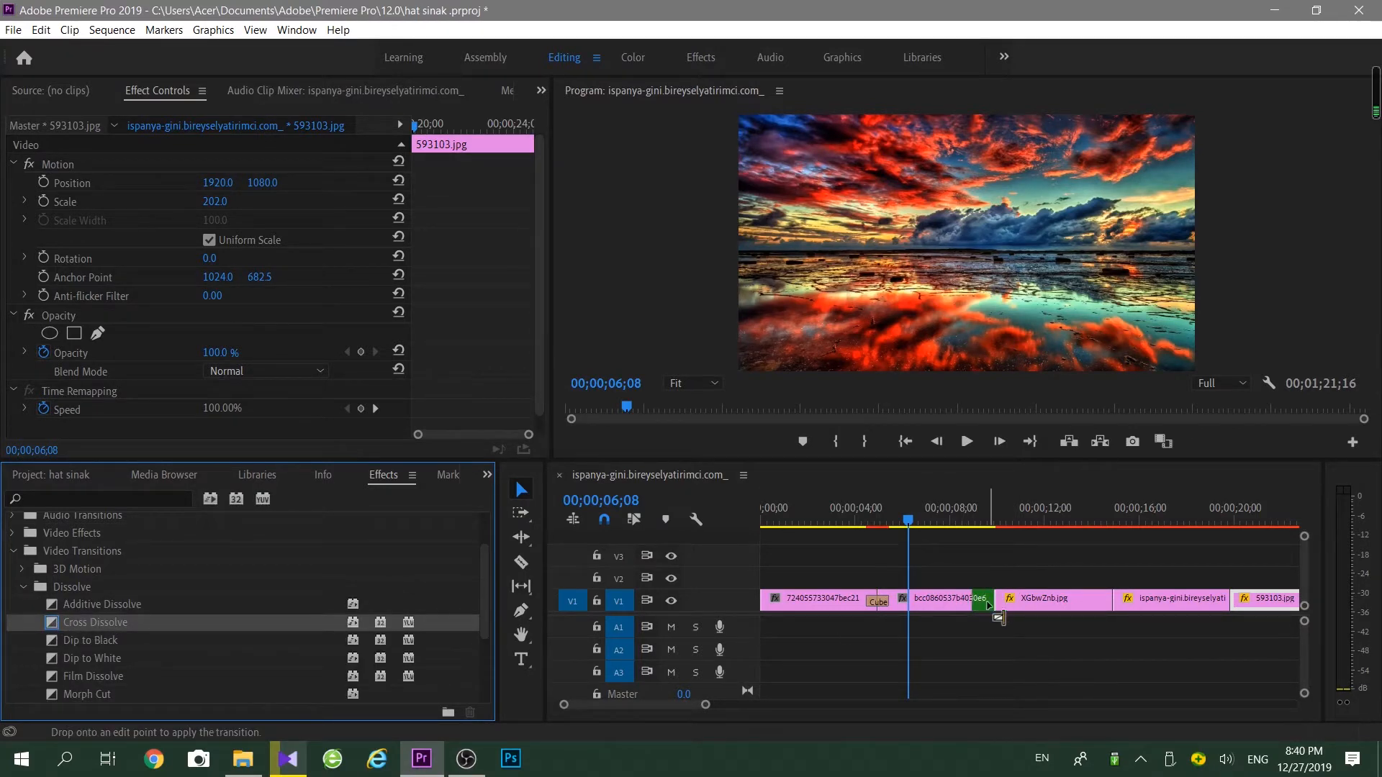
click(972, 522)
key(space)
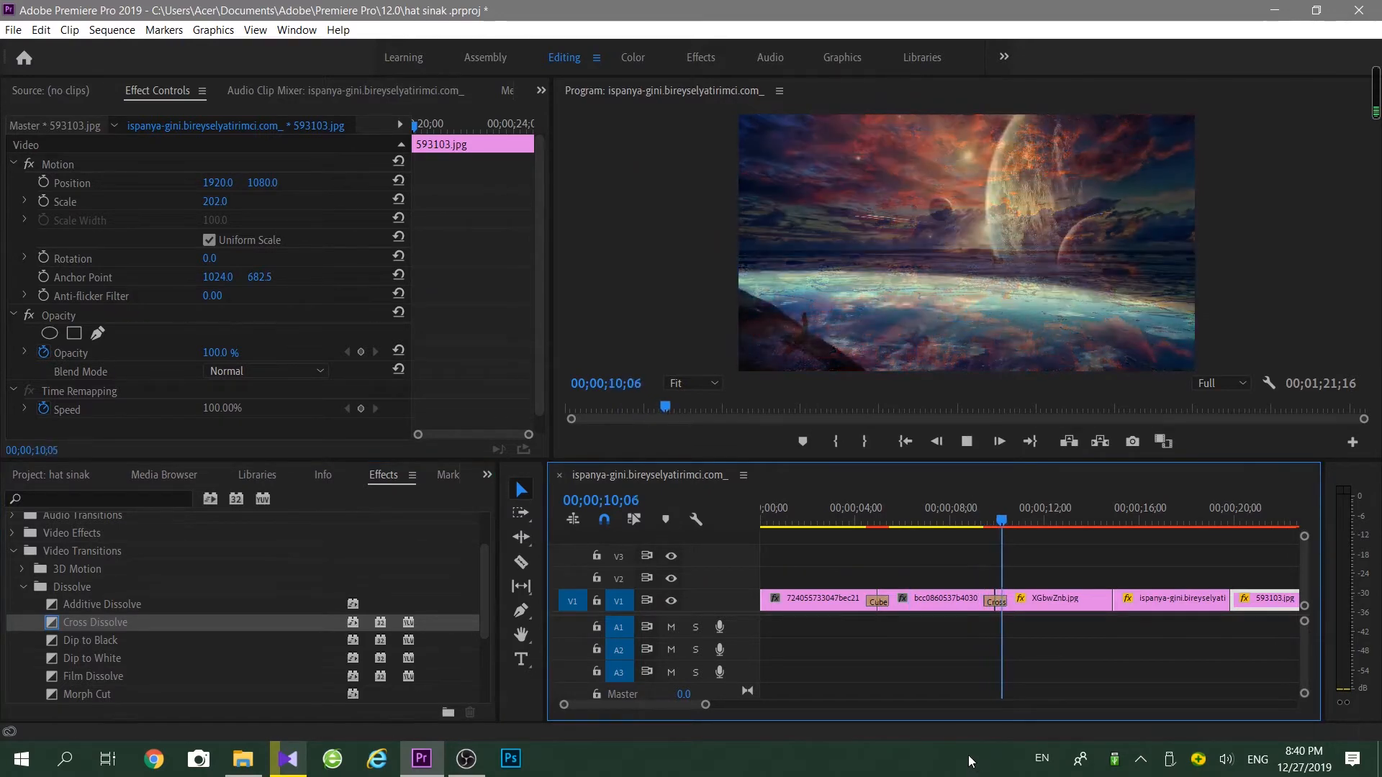
key(space)
click(1078, 655)
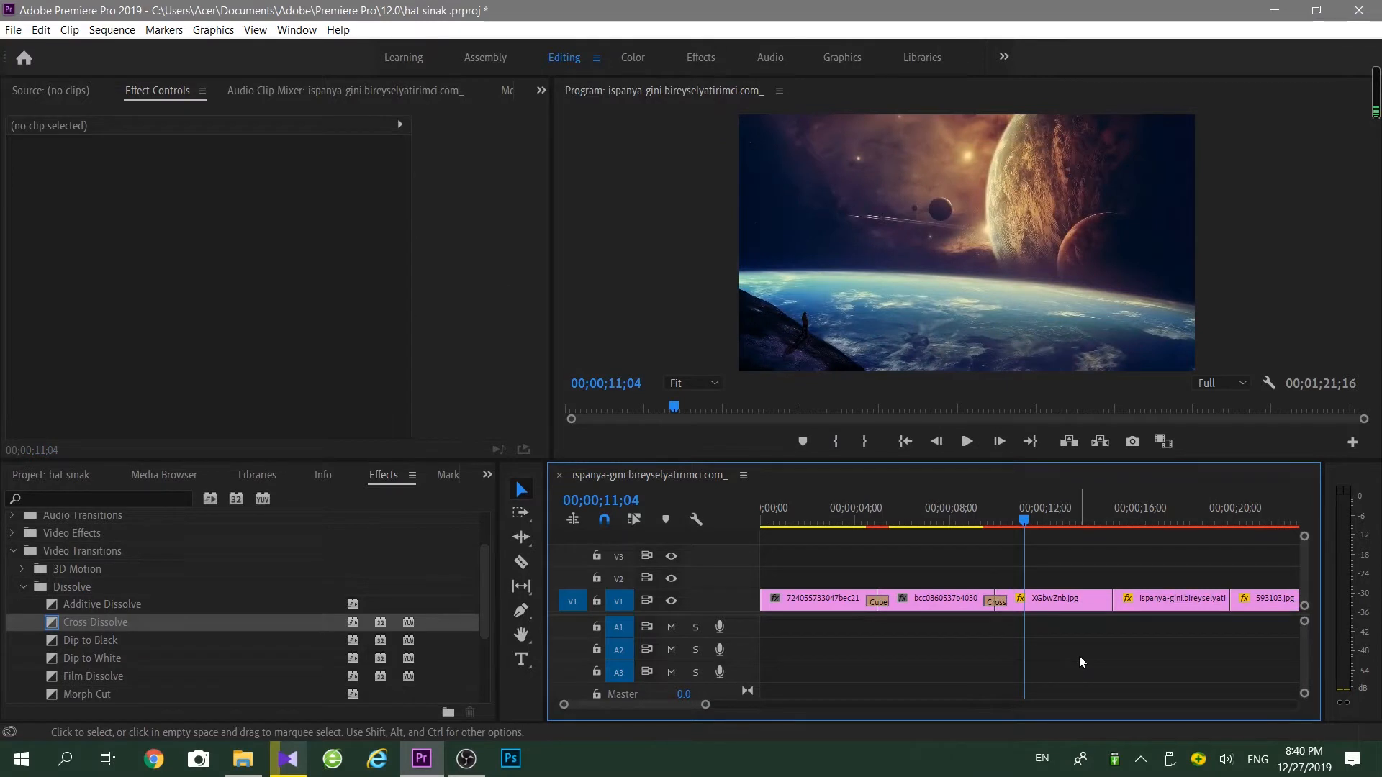
Split the video of the Trailer.mp4 clip at 00;00;38;29 with the Razor tool and return to the Selection tool
key(minus)
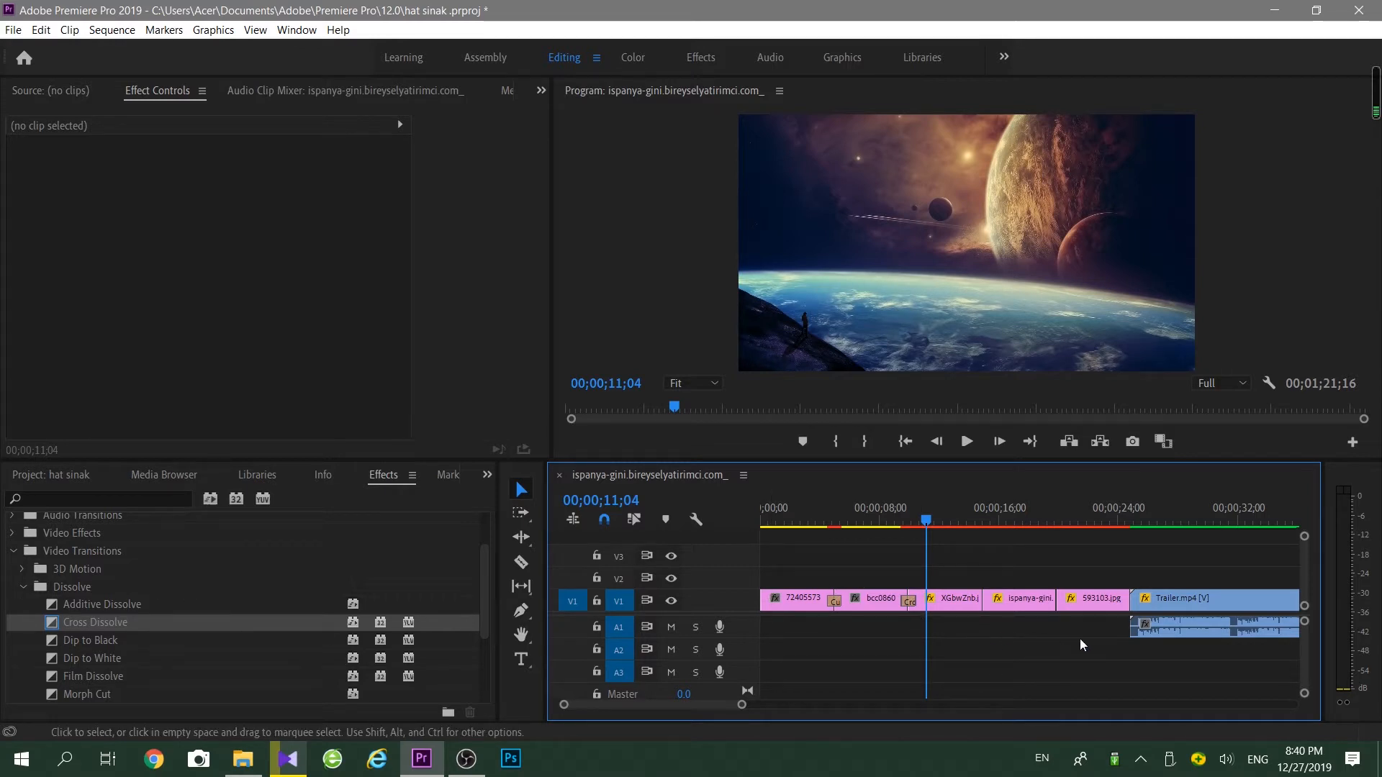
click(23, 586)
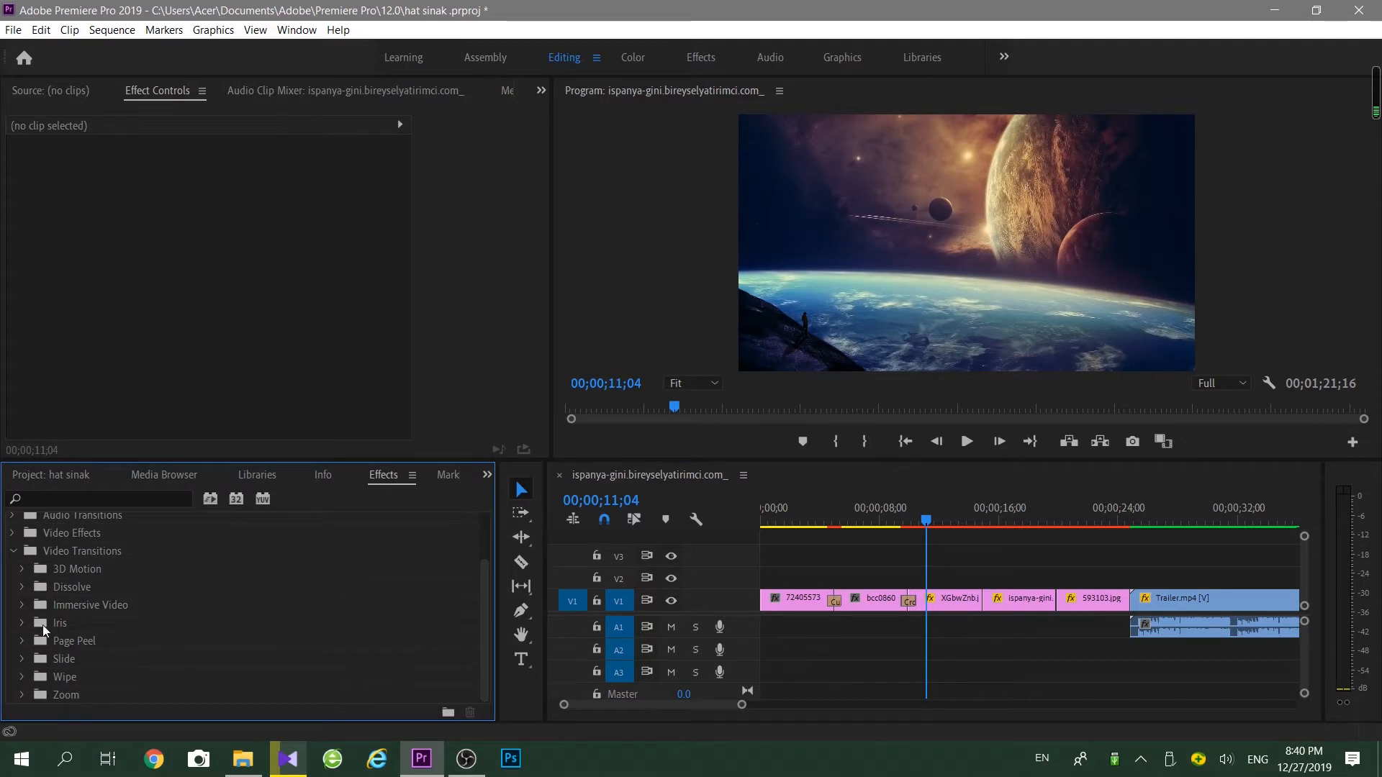
scroll(1012, 605, down, 5)
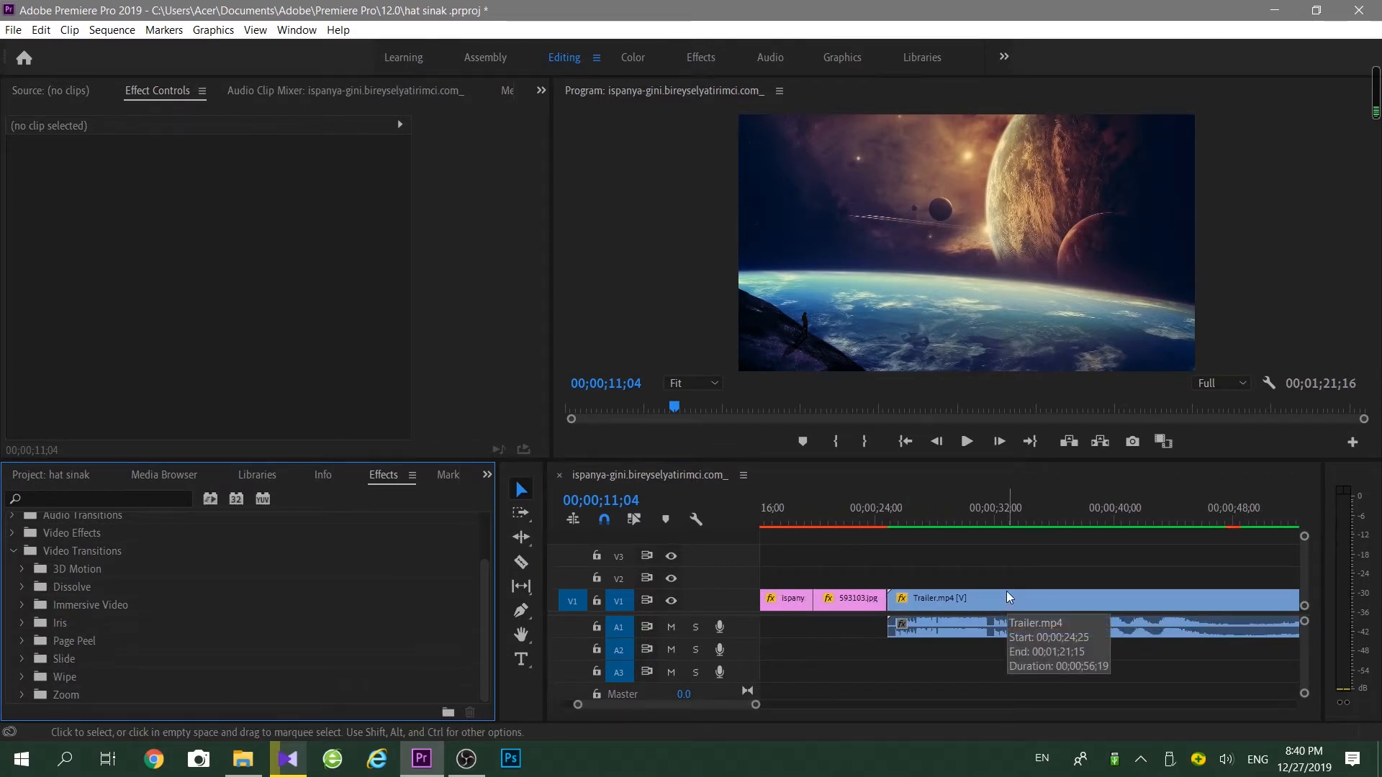
click(932, 518)
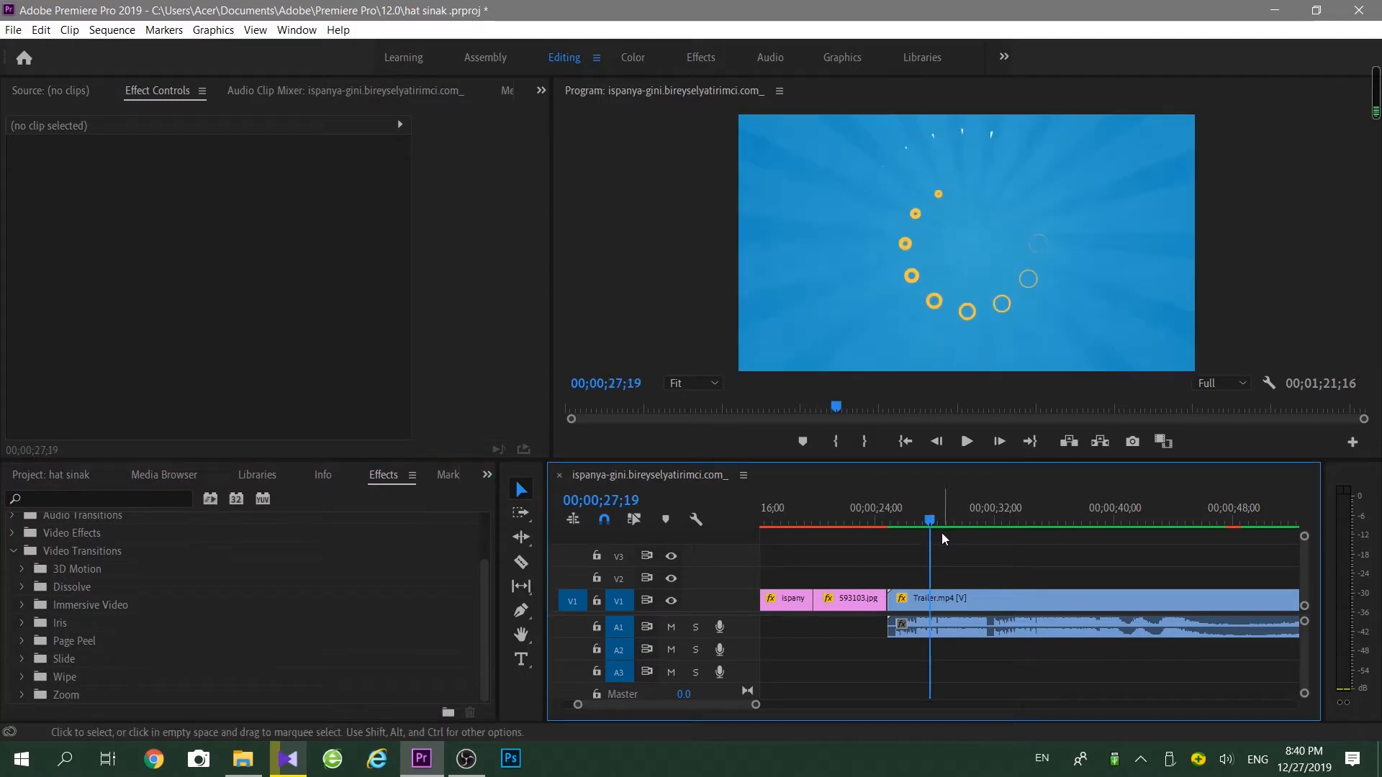
drag(931, 524, 987, 537)
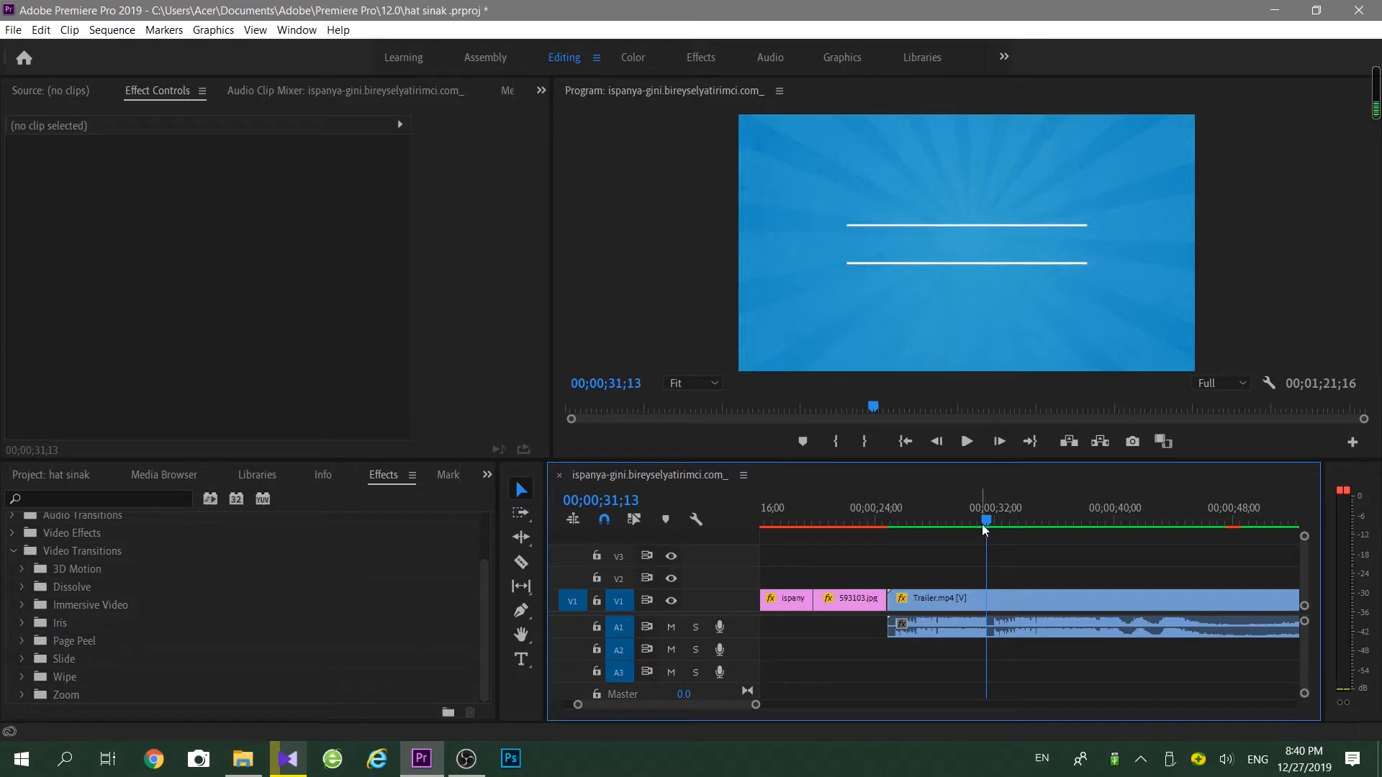
drag(986, 520, 1097, 558)
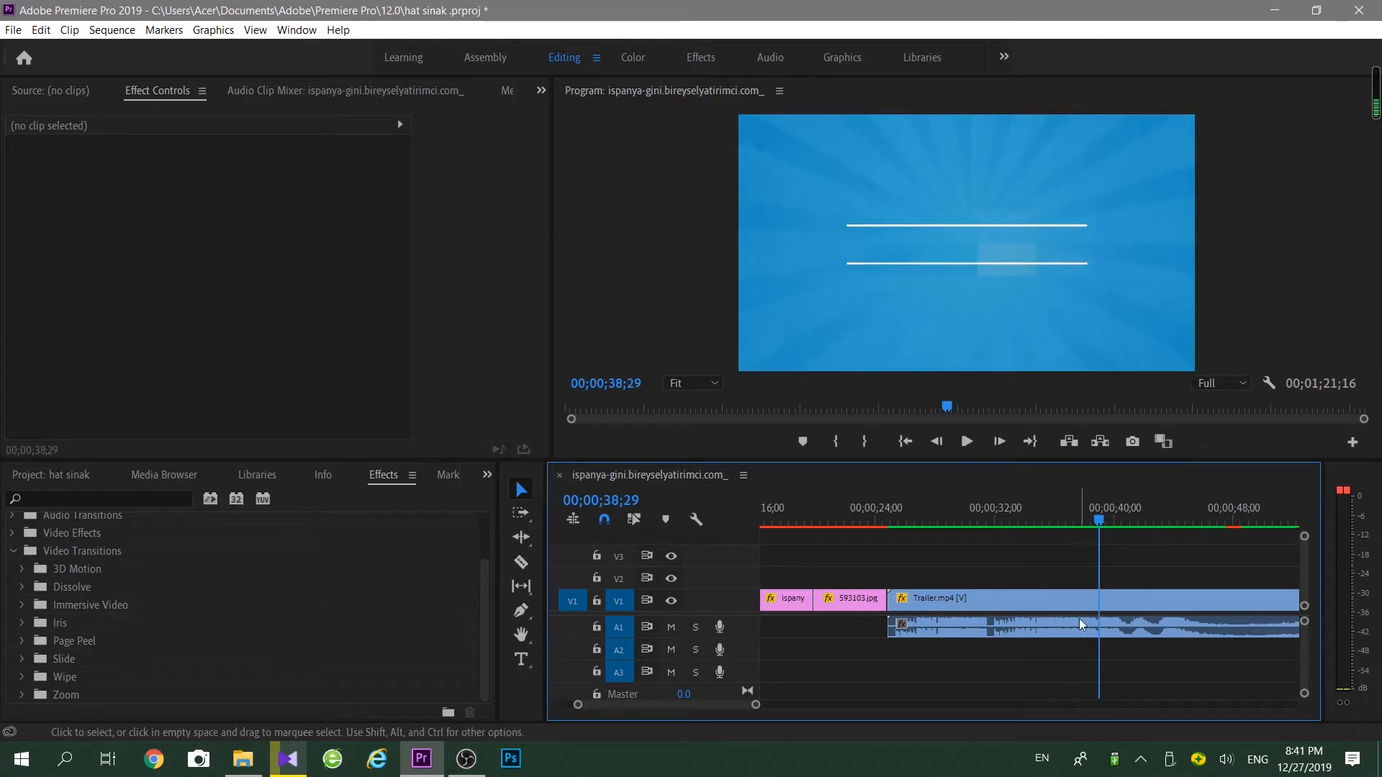
click(521, 564)
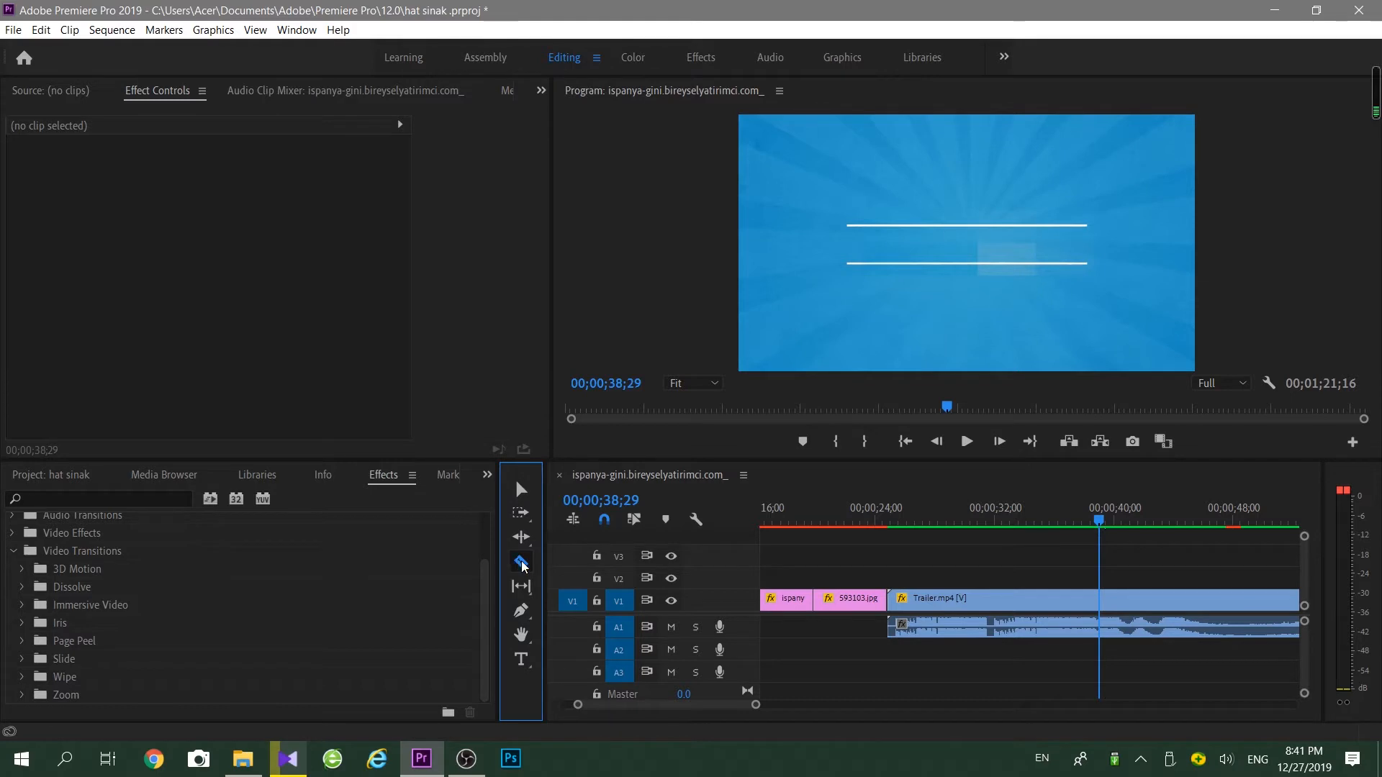
click(1100, 601)
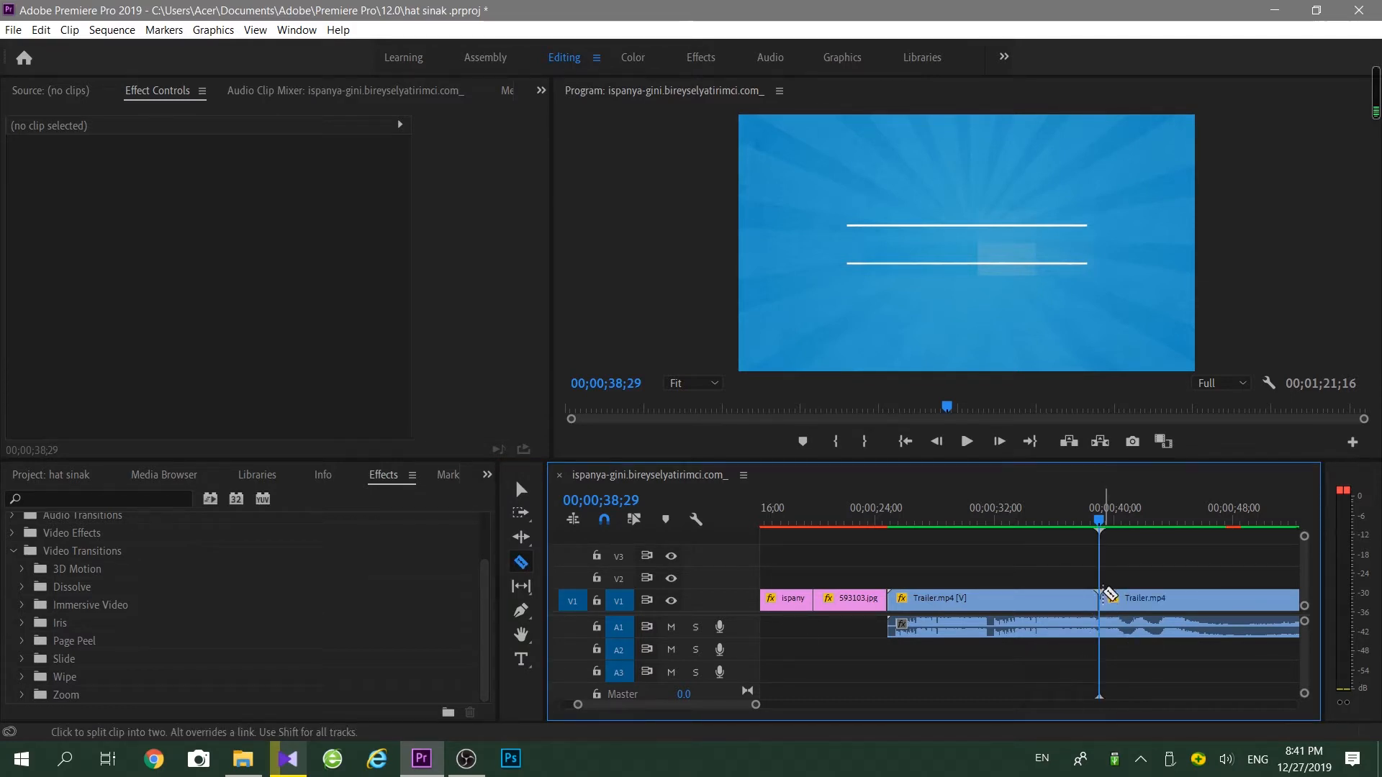
click(522, 491)
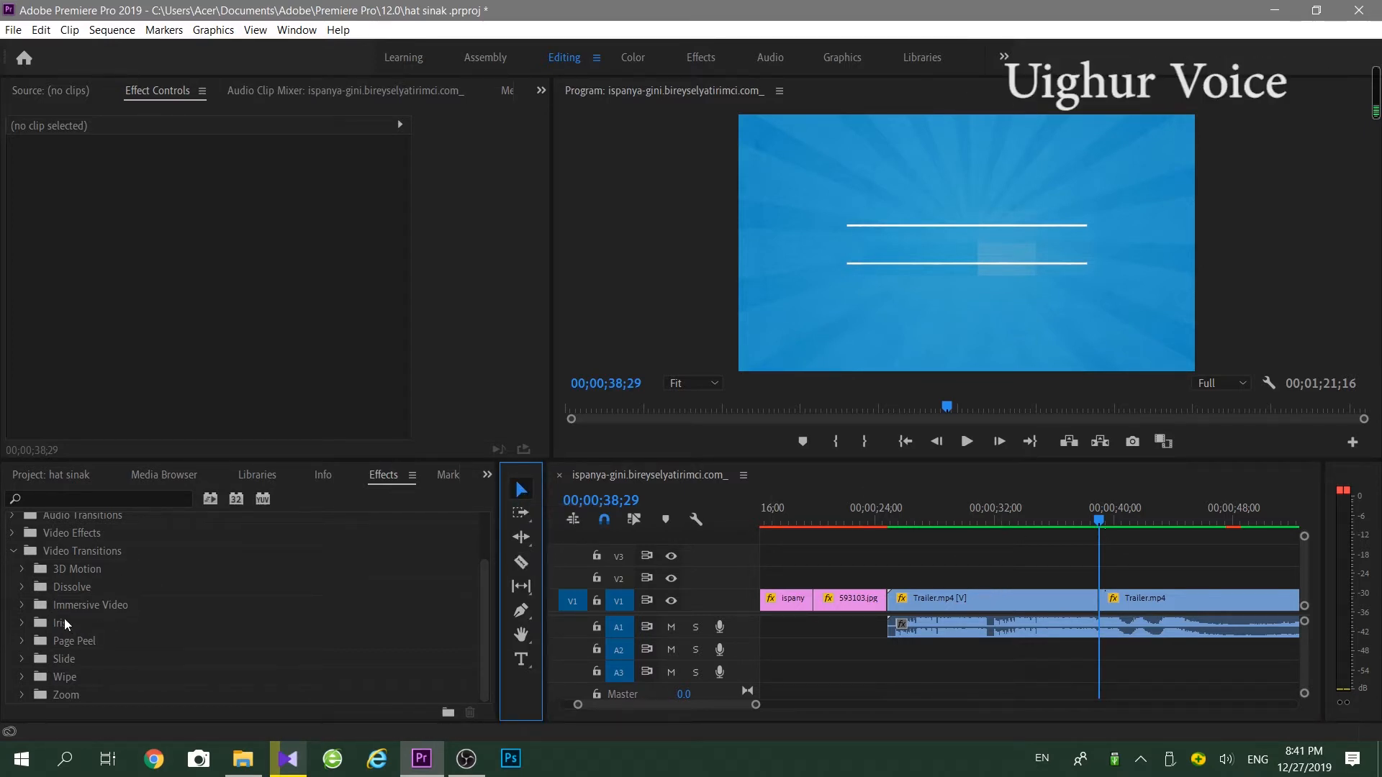
Apply the Page Peel transition at the cut between the two Trailer.mp4 parts and play it back
click(21, 641)
scroll(19, 645, down, 1)
drag(58, 621, 1106, 611)
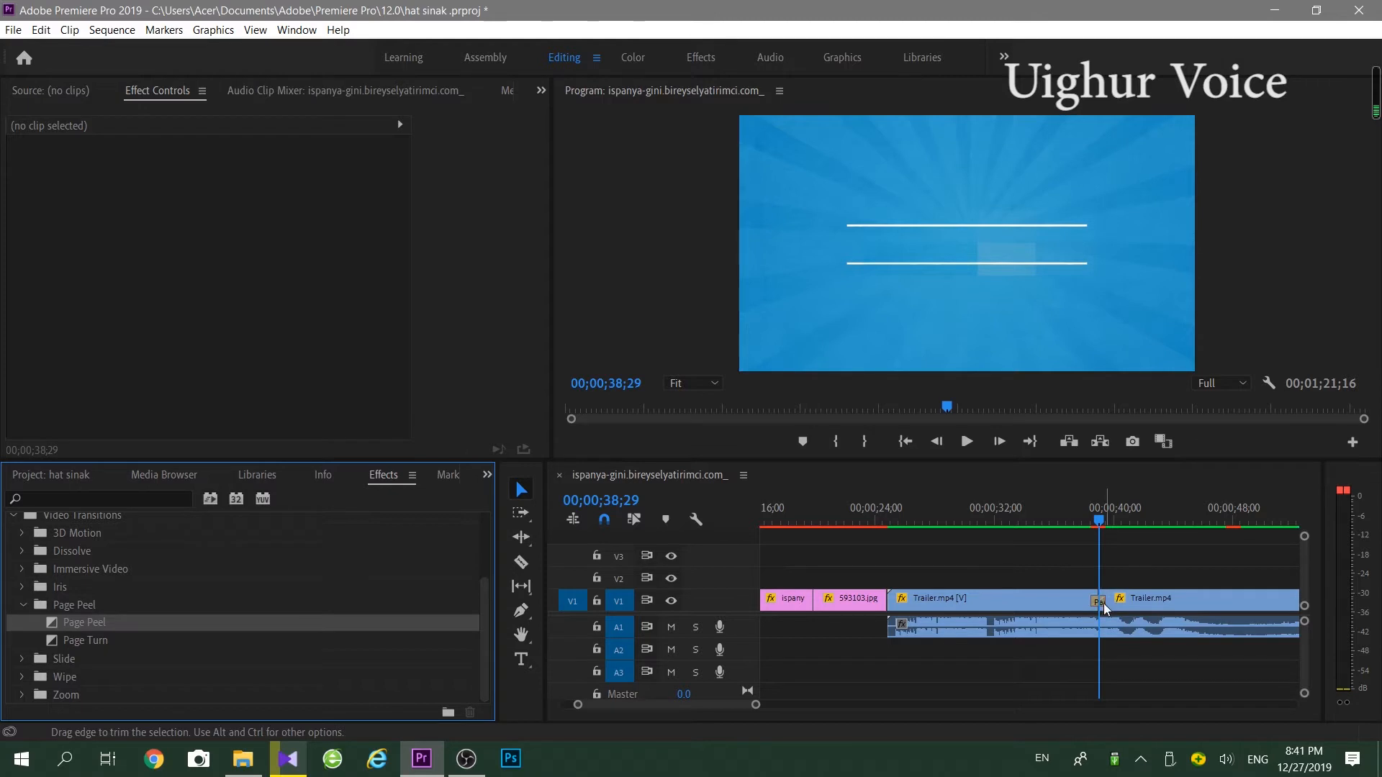
drag(1100, 516, 1078, 519)
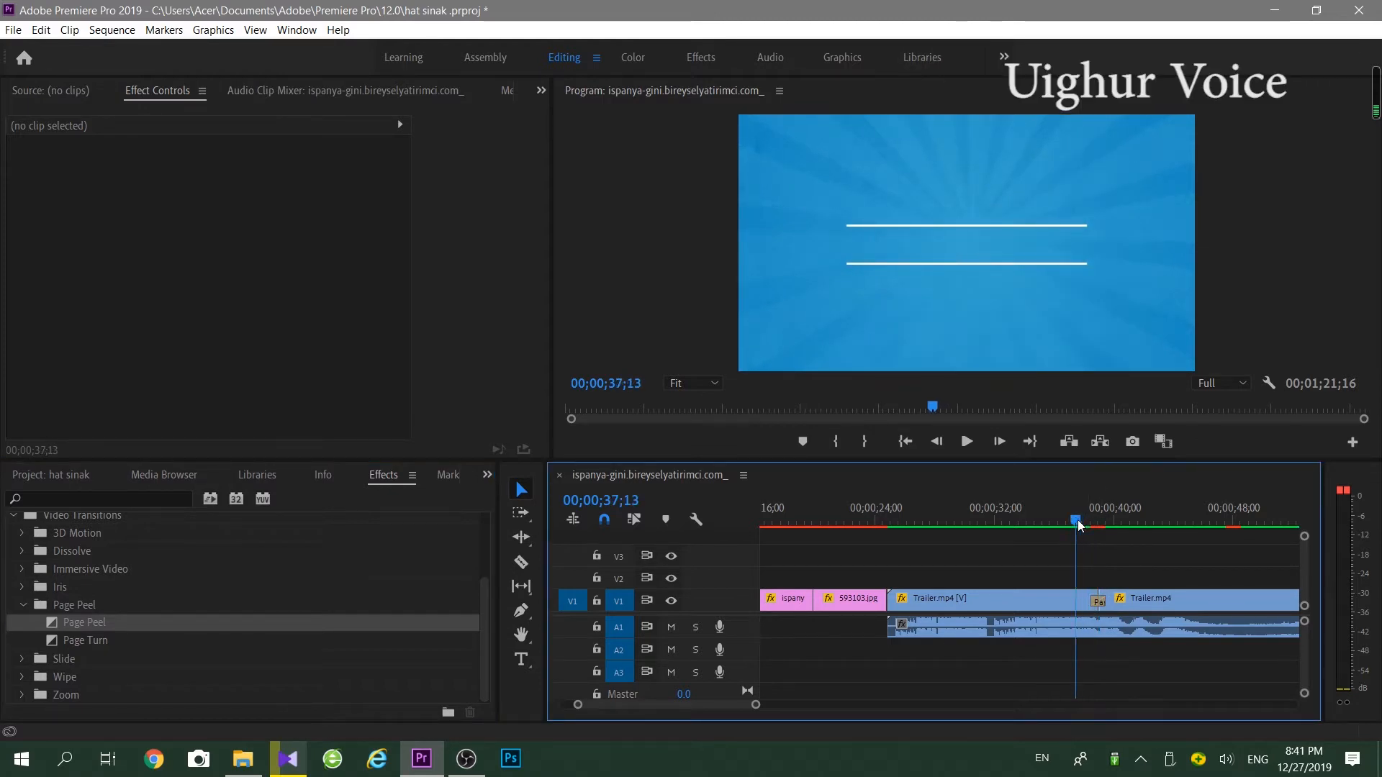
key(space)
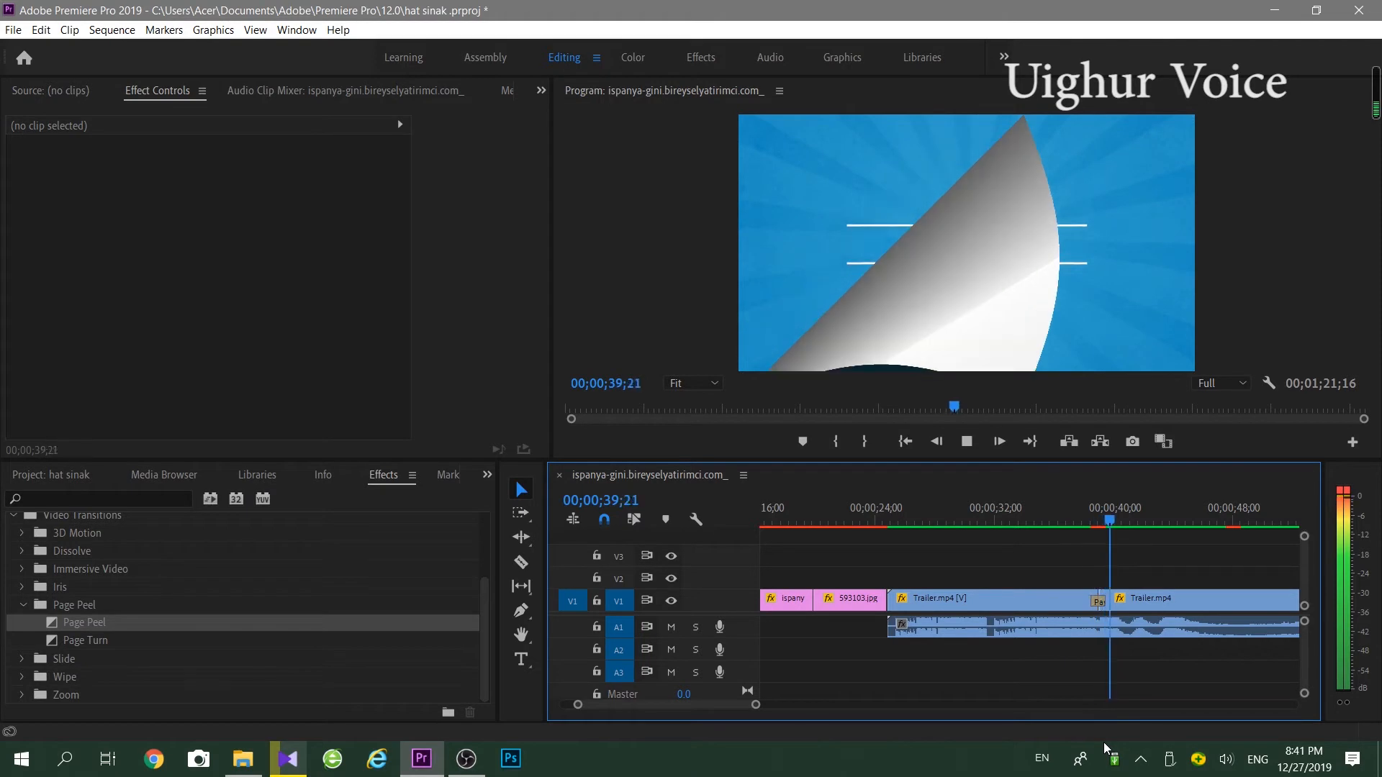
key(space)
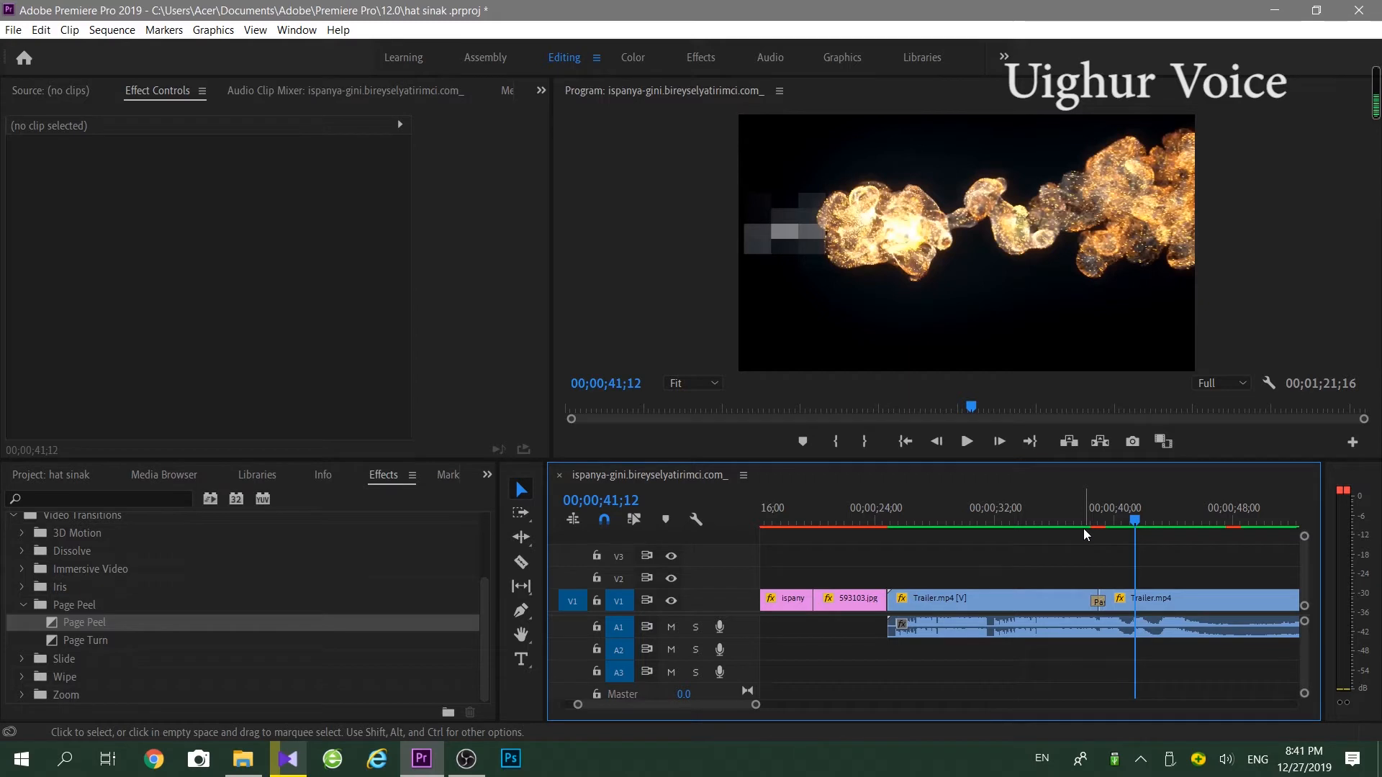
Render the effects of the sequence for smooth preview playback
key(minus)
key(minus)
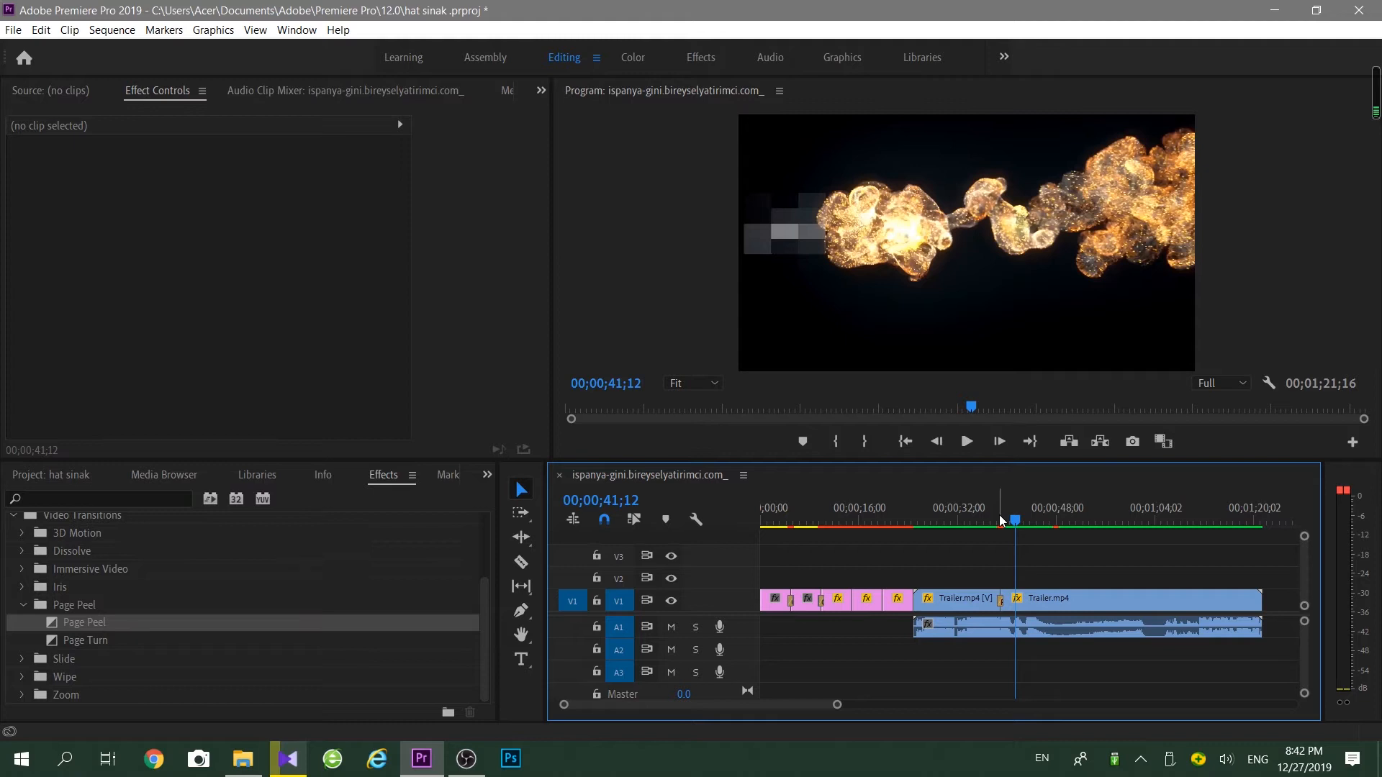
key(Return)
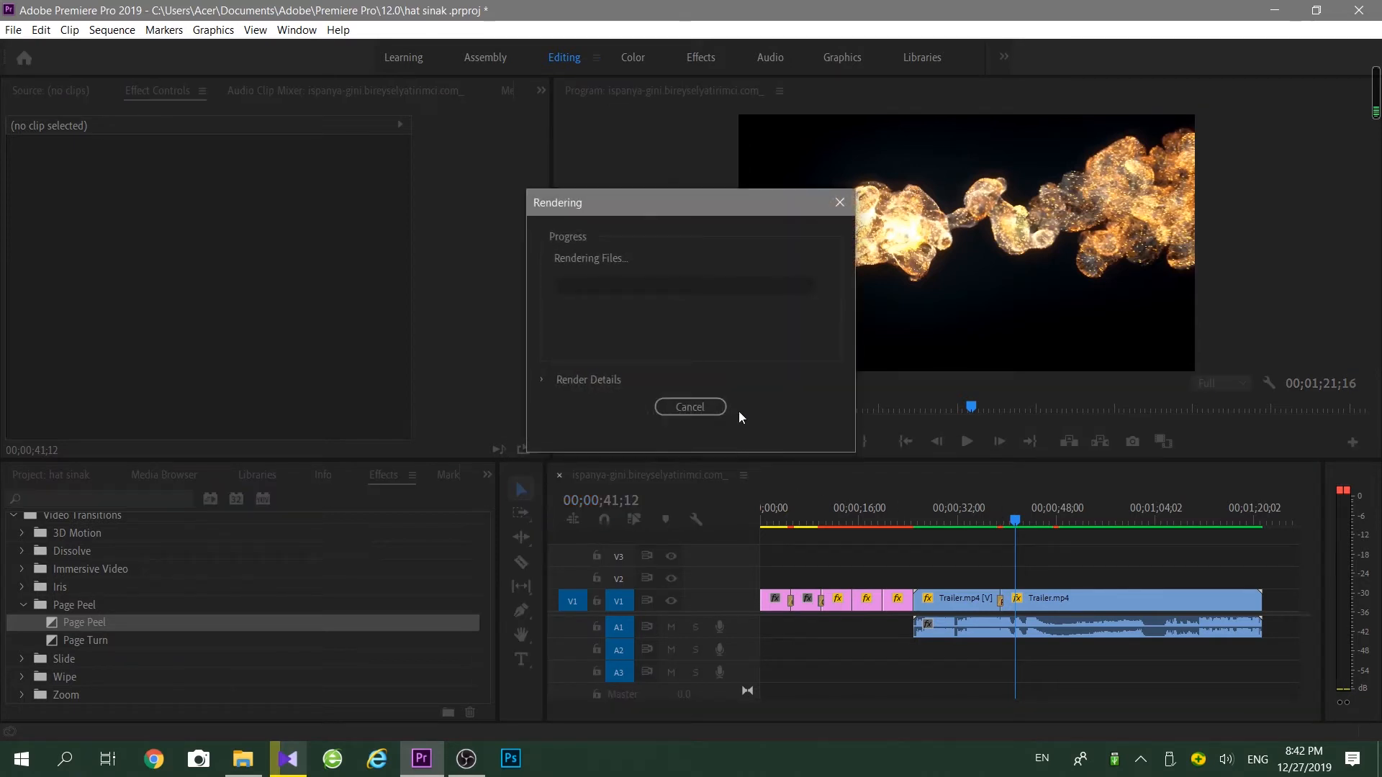